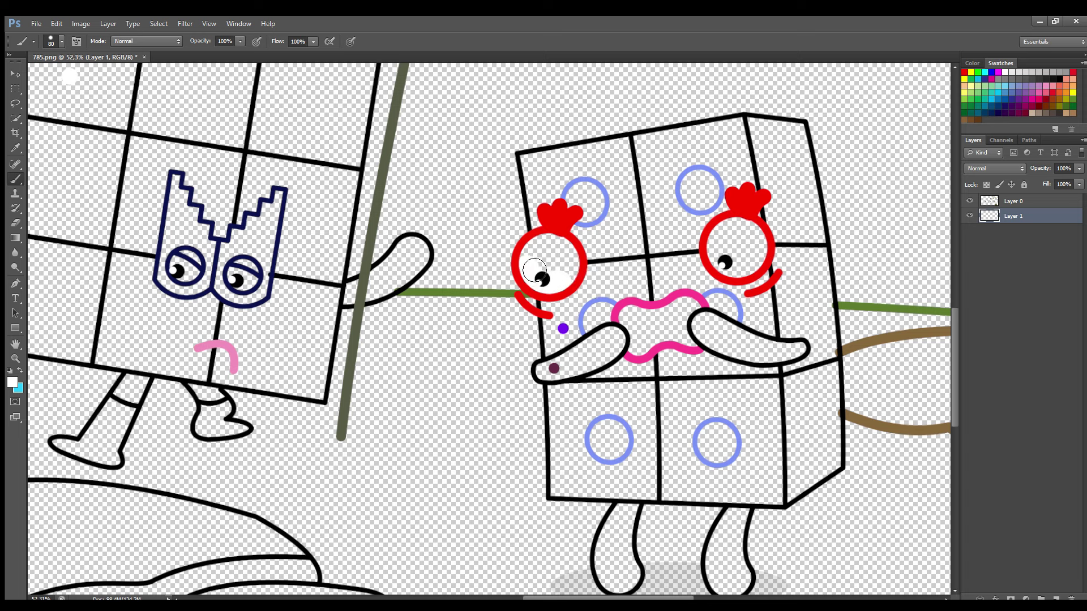
Finish filling the red-rimmed eyes with white and fill the pink-outlined mouth with black
mouse_move(741, 266)
mouse_down()
mouse_move(746, 236)
mouse_move(765, 261)
mouse_move(737, 258)
mouse_up()
click(10, 380)
click(598, 582)
key(Return)
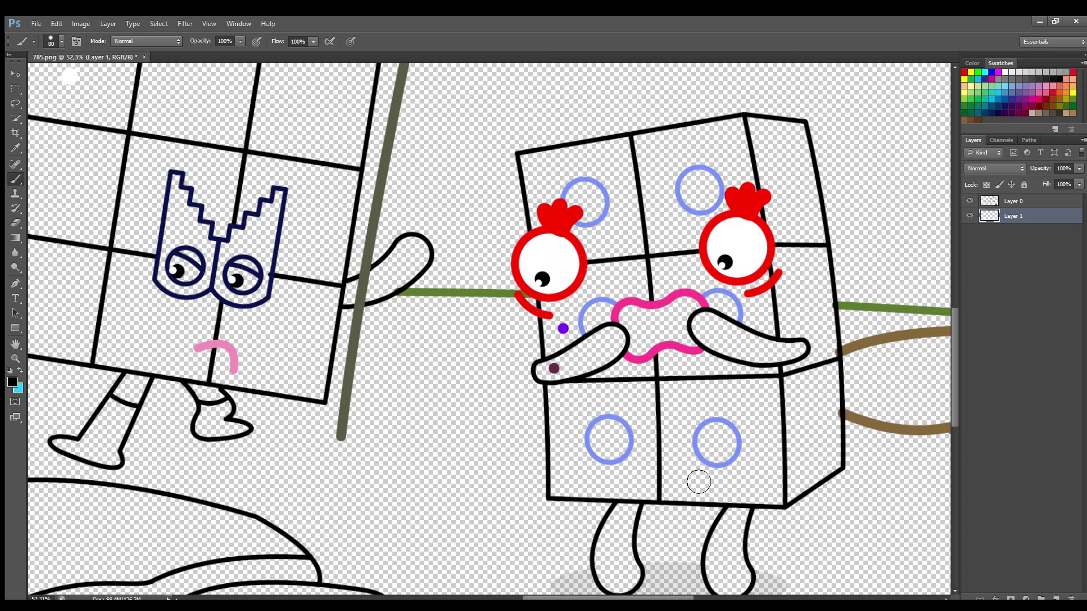
mouse_move(695, 340)
mouse_down()
mouse_move(700, 314)
mouse_move(641, 322)
mouse_move(649, 355)
mouse_move(675, 335)
mouse_move(646, 346)
mouse_up()
Fill both arms crossing the mouth with the maroon sampled from the dot on the arm
key(i)
click(553, 369)
key(b)
mouse_move(552, 371)
mouse_down()
mouse_move(625, 342)
mouse_move(621, 358)
mouse_move(561, 376)
mouse_move(614, 361)
mouse_move(579, 364)
mouse_up()
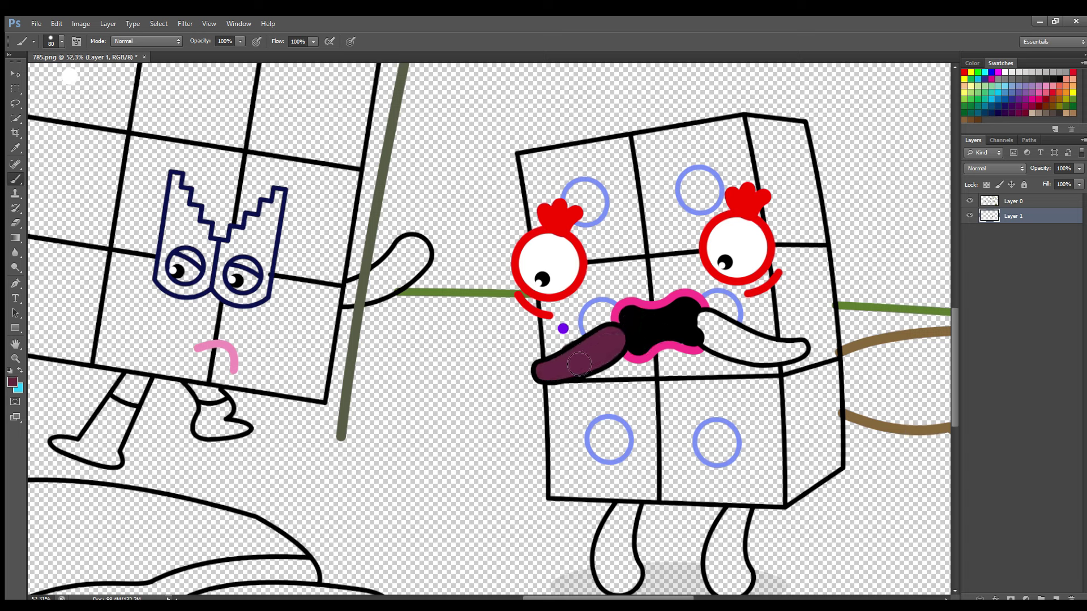
key(bracketleft)
mouse_move(802, 357)
mouse_down()
mouse_move(724, 342)
mouse_move(708, 332)
mouse_move(778, 352)
mouse_move(712, 323)
mouse_move(722, 353)
mouse_move(704, 327)
mouse_up()
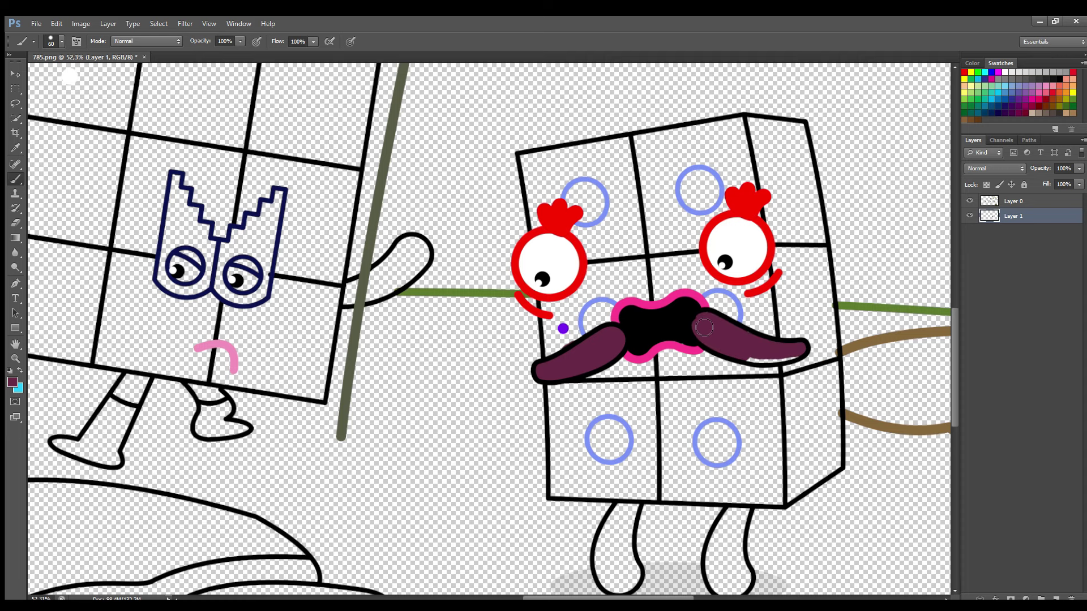
drag(755, 360, 795, 357)
Fill both legs of the red-eyed block character with the same maroon
drag(954, 363, 954, 367)
key(bracketright)
key(bracketright)
mouse_move(736, 499)
mouse_down()
mouse_move(730, 565)
mouse_move(723, 546)
mouse_move(742, 580)
mouse_move(746, 504)
mouse_up()
key(bracketleft)
key(bracketleft)
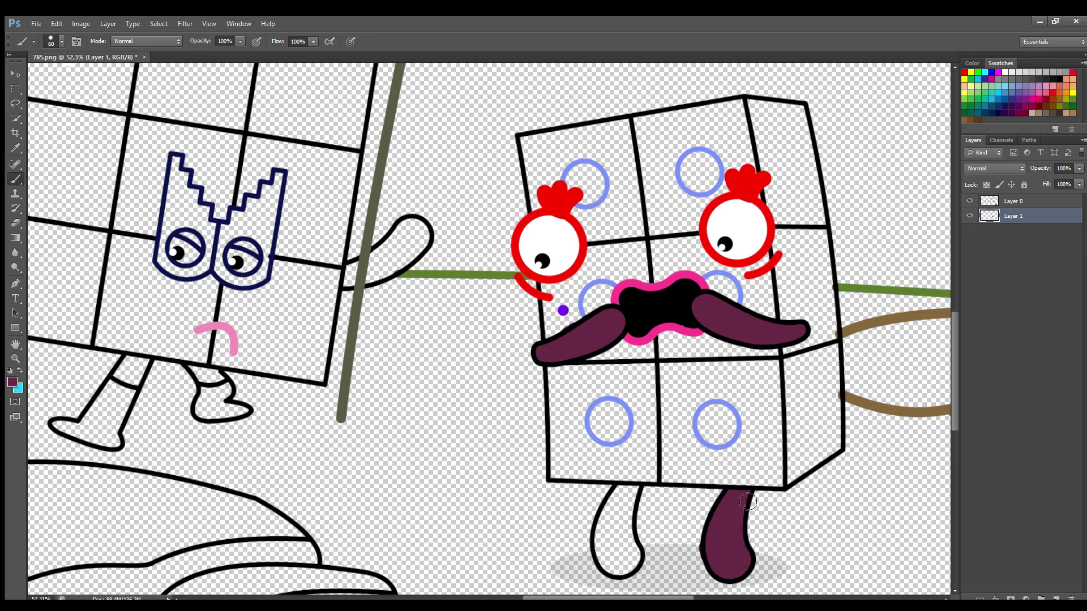
mouse_move(623, 497)
mouse_down()
mouse_move(629, 564)
mouse_move(616, 514)
mouse_move(614, 569)
mouse_move(606, 533)
mouse_move(621, 552)
mouse_up()
drag(628, 496, 630, 531)
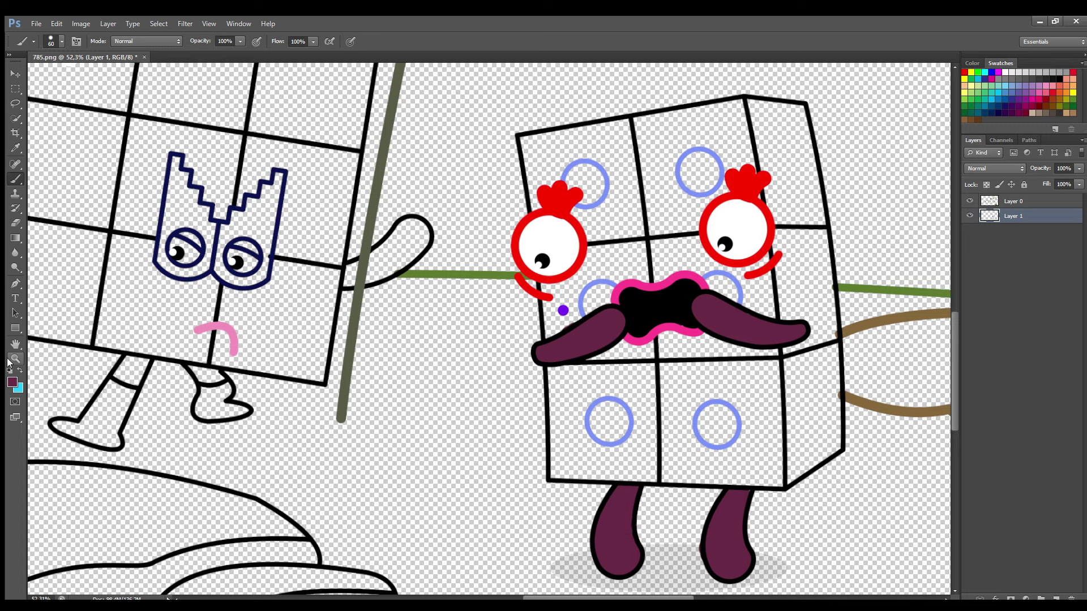
Fill the two upper circles on the body with their periwinkle outline colour, using a 150 px brush
alt+click(593, 208)
key(bracketright)
key(bracketright)
key(bracketright)
key(bracketright)
key(bracketright)
key(bracketright)
click(586, 185)
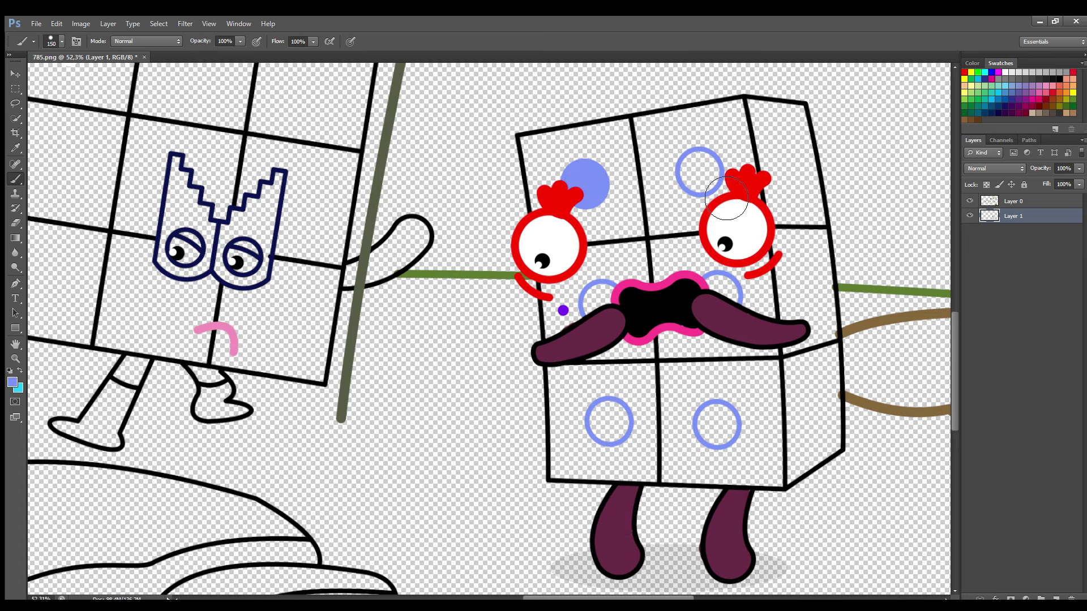
click(699, 171)
Fill the two partly covered circles beside the mouth with periwinkle, using a 45 px brush
key(bracketleft)
key(bracketleft)
key(bracketleft)
key(bracketleft)
key(bracketleft)
key(bracketleft)
key(bracketleft)
key(bracketleft)
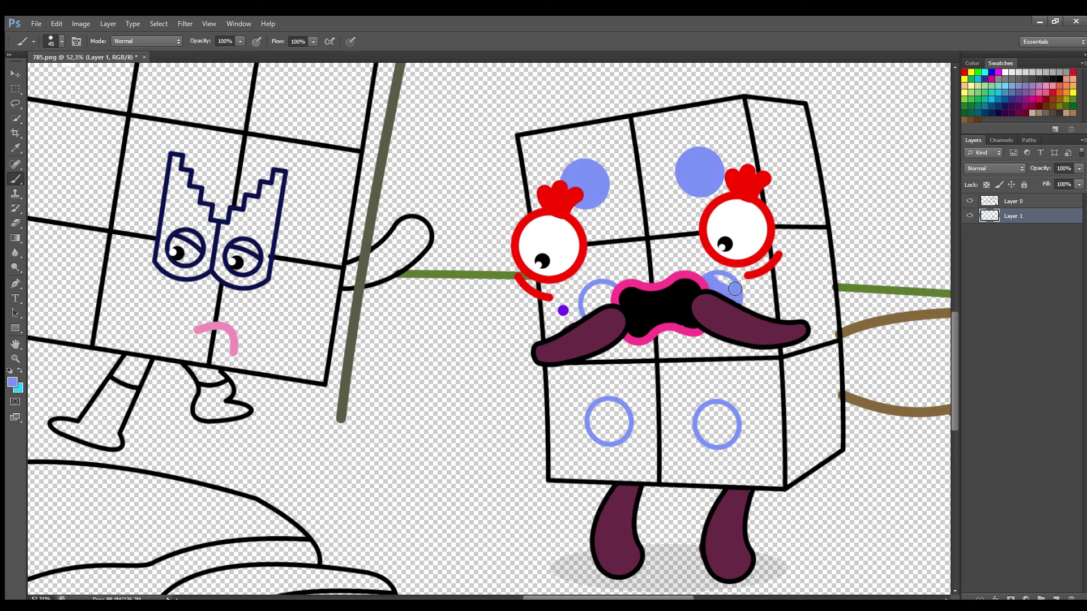
drag(595, 317, 612, 298)
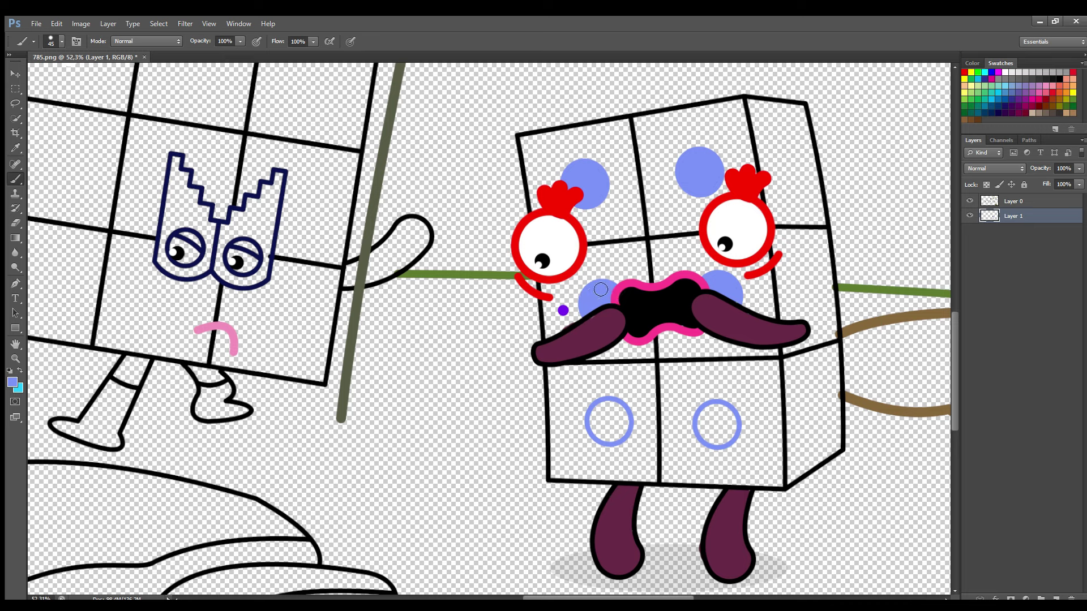
Fill the two lower circles on the body with periwinkle, using a 150 px brush
key(bracketright)
key(bracketright)
key(bracketright)
key(bracketright)
key(bracketright)
click(718, 427)
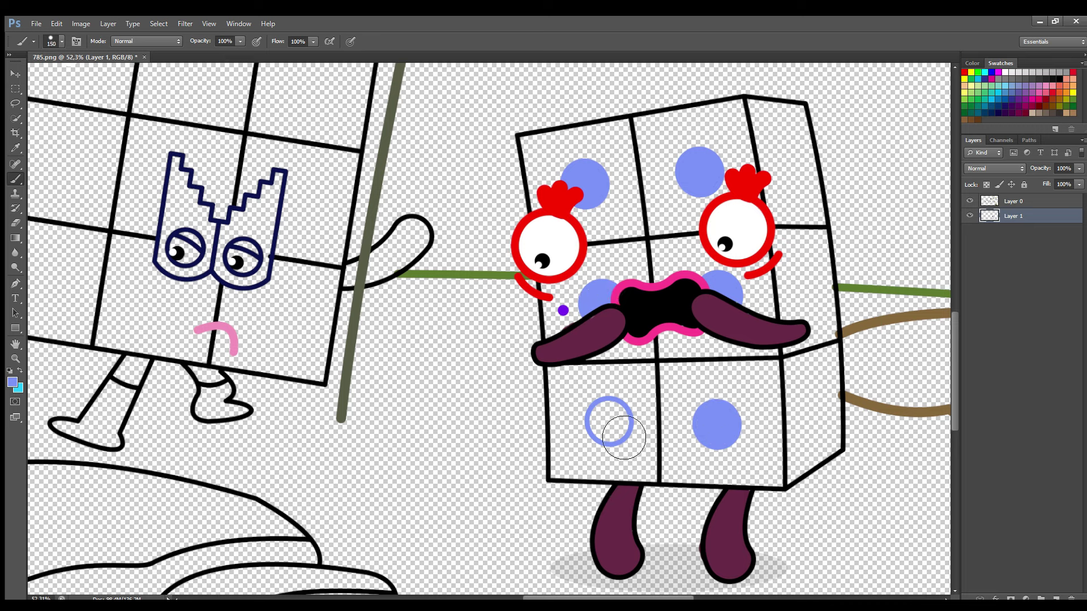
drag(627, 437, 619, 441)
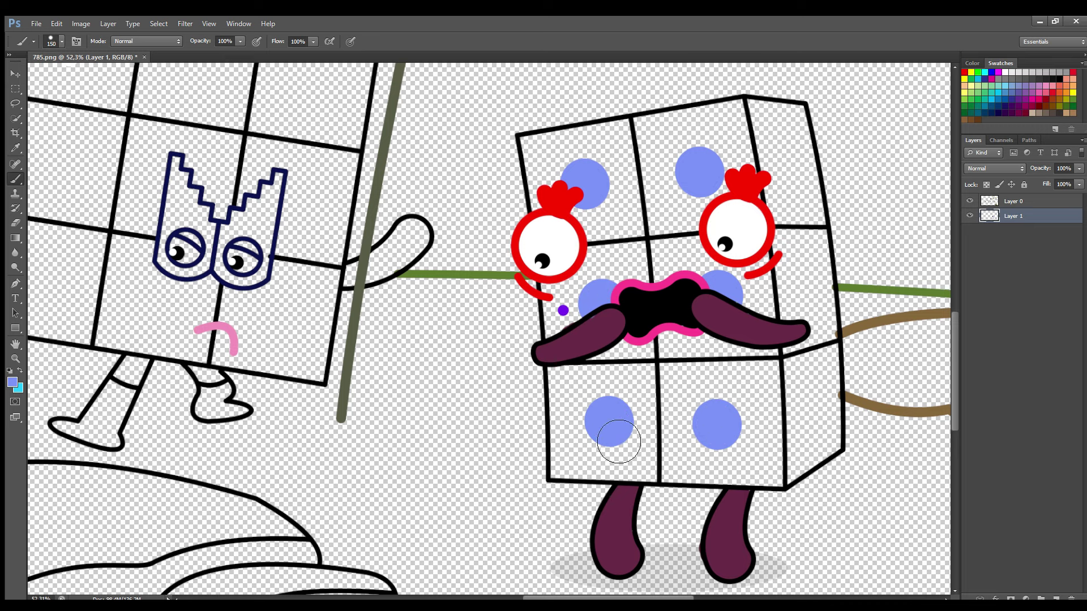
Add a layer beneath the others and paint the red-eyed character's whole block body in the purple sampled from its dot
alt+click(563, 310)
click(1056, 598)
key(bracketright)
key(bracketleft)
key(bracketleft)
key(bracketleft)
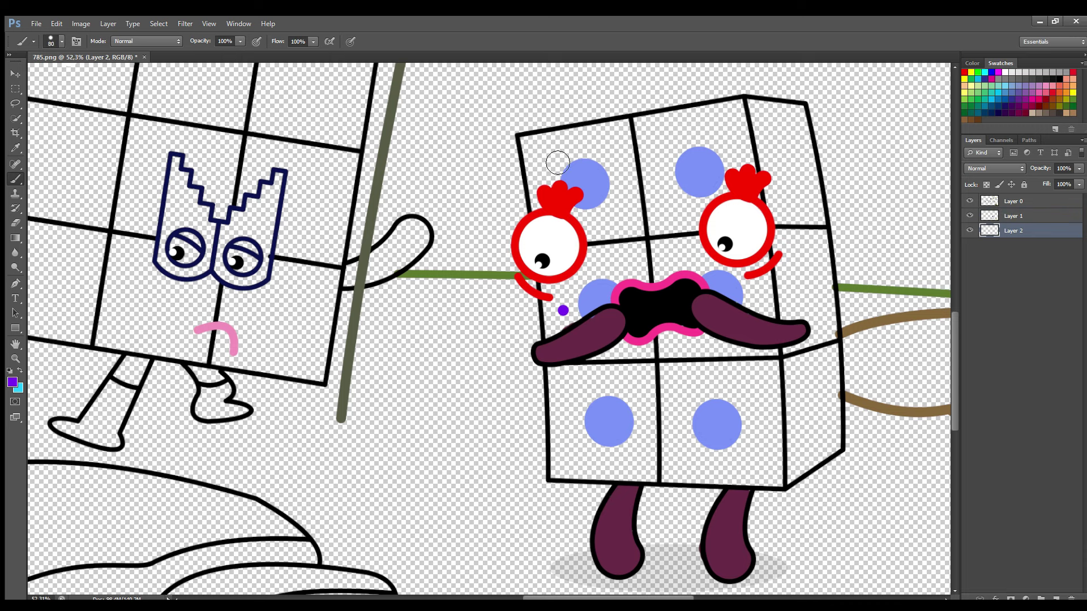
mouse_move(529, 139)
mouse_down()
mouse_move(551, 236)
mouse_move(547, 195)
mouse_move(586, 229)
mouse_move(569, 297)
mouse_move(574, 356)
mouse_move(568, 314)
mouse_move(573, 478)
mouse_move(793, 490)
mouse_move(725, 481)
mouse_move(793, 481)
mouse_move(754, 276)
mouse_move(789, 435)
mouse_move(760, 134)
mouse_move(562, 172)
mouse_move(612, 208)
mouse_move(724, 188)
mouse_move(751, 419)
mouse_move(650, 468)
mouse_move(610, 272)
mouse_move(661, 416)
mouse_move(709, 219)
mouse_move(696, 411)
mouse_move(819, 474)
mouse_move(841, 455)
mouse_move(767, 132)
mouse_move(805, 138)
mouse_move(841, 418)
mouse_up()
key(bracketright)
key(bracketright)
key(bracketright)
key(bracketleft)
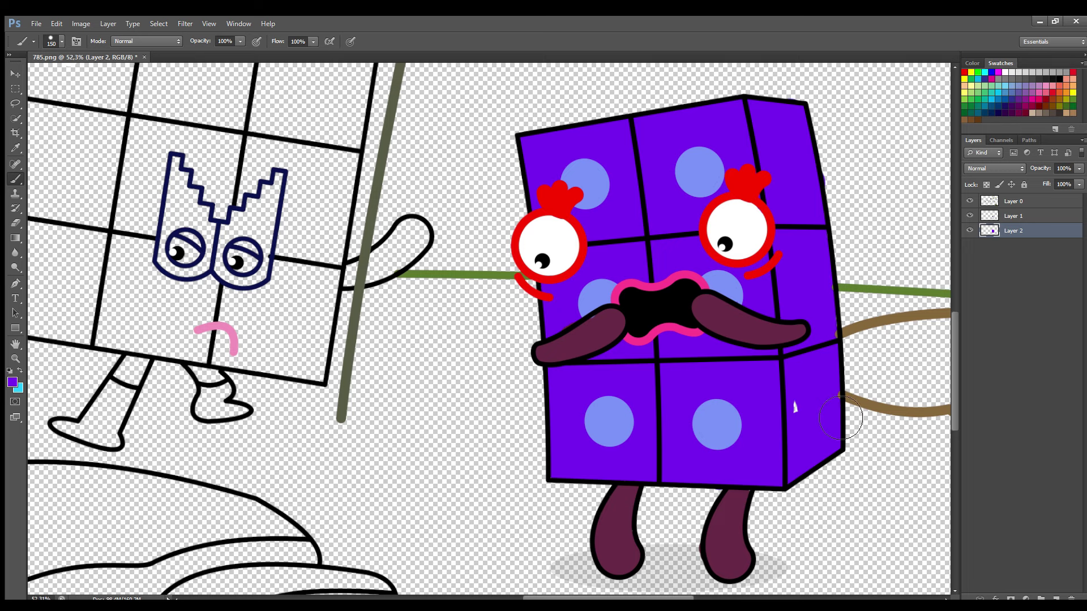
On Layer 1, fill the eyes of the stair-shaped character with white
click(1015, 216)
drag(634, 597, 579, 594)
drag(954, 403, 953, 380)
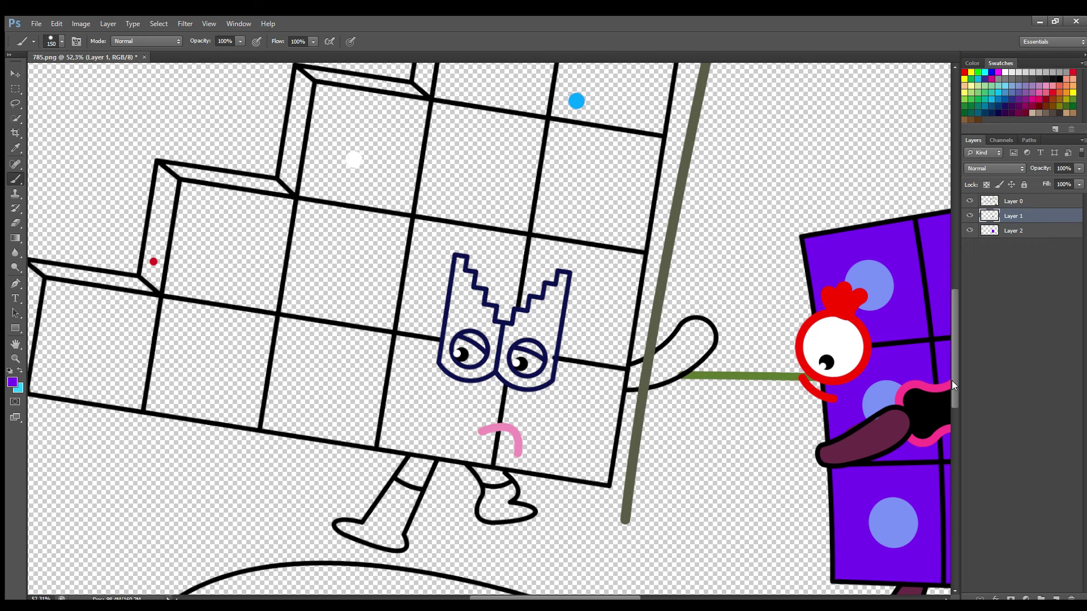
alt+click(458, 354)
key(bracketleft)
key(bracketleft)
key(bracketleft)
key(bracketleft)
key(bracketleft)
drag(524, 363, 532, 372)
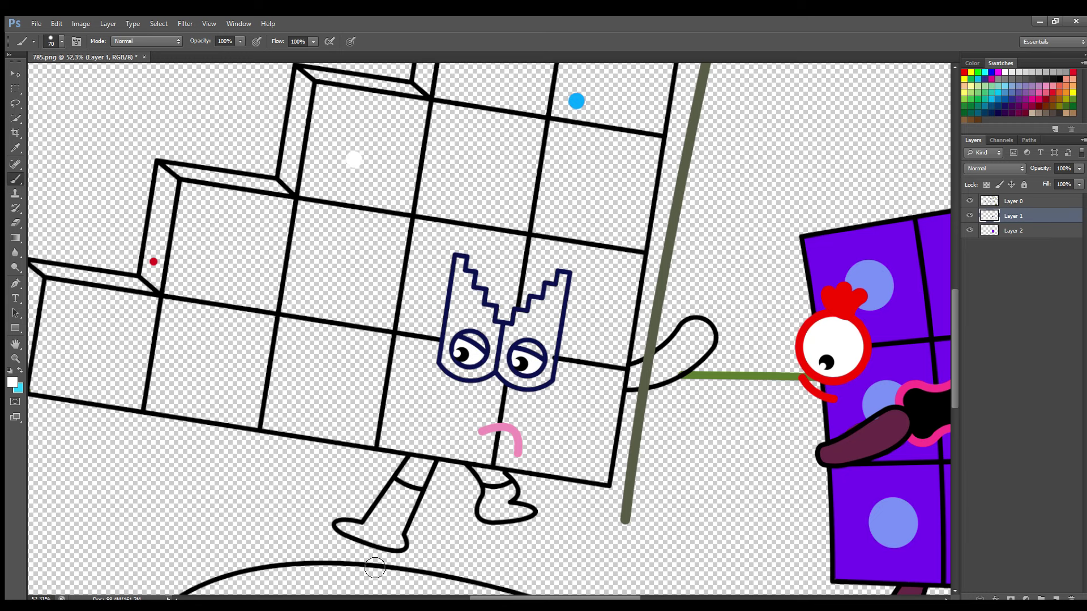
Fill the stair-shaped character's left boot with white and its right boot with the sampled light blue
mouse_move(399, 491)
mouse_down()
mouse_move(366, 530)
mouse_move(352, 529)
mouse_move(398, 548)
mouse_move(415, 498)
mouse_move(405, 497)
mouse_move(400, 528)
mouse_up()
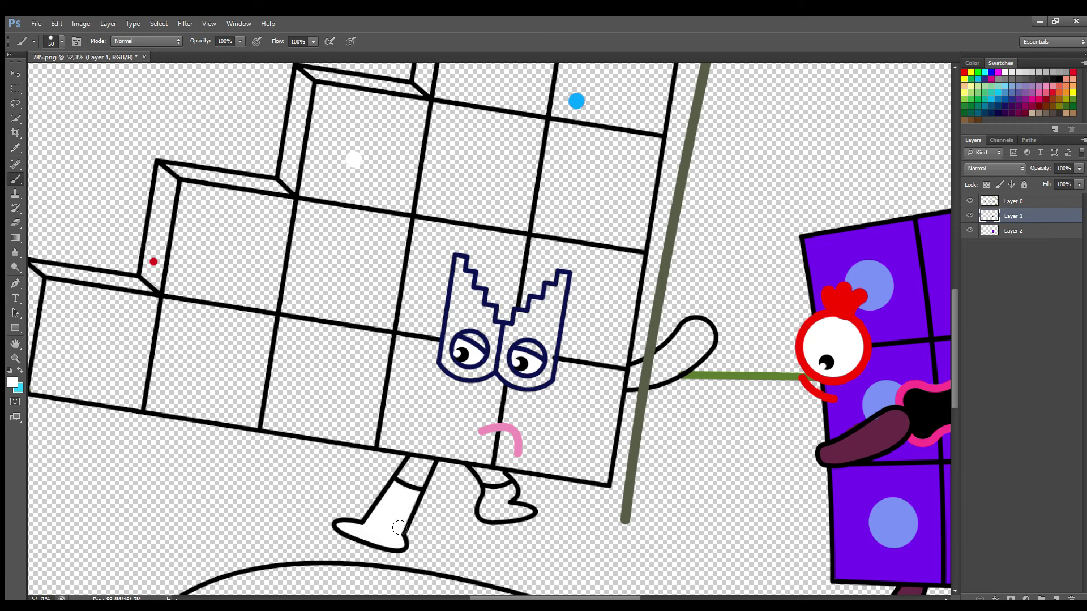
alt+click(577, 101)
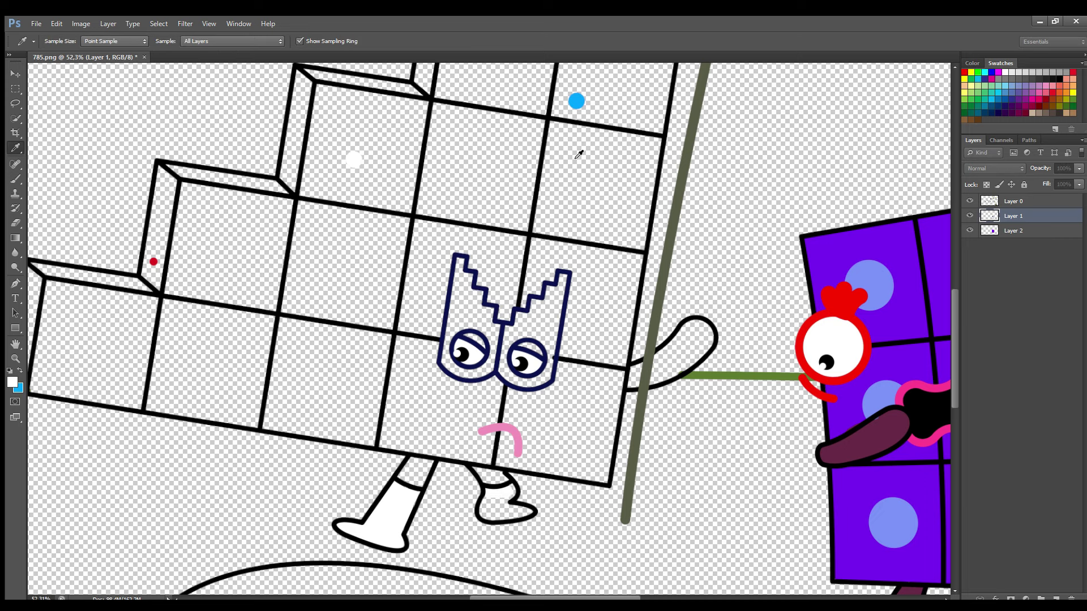
mouse_move(487, 495)
mouse_down()
mouse_move(509, 492)
mouse_move(531, 516)
mouse_move(500, 510)
mouse_up()
Fill the stair-shaped character's upper legs and the arm behind the pole with dark navy sampled from the mask outline
alt+click(525, 310)
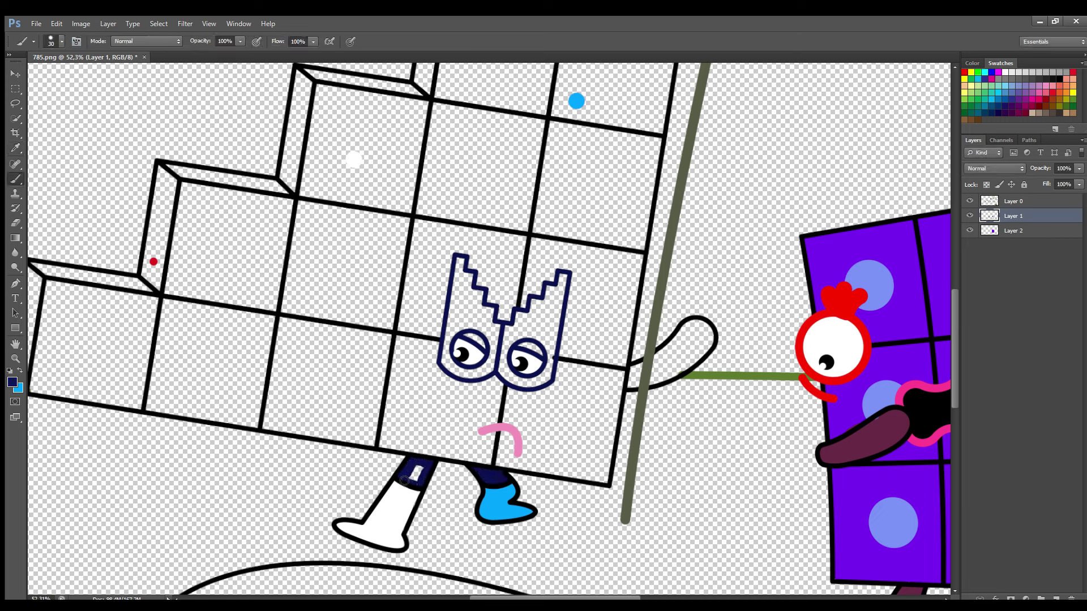
mouse_move(637, 382)
mouse_down()
mouse_move(694, 358)
mouse_move(694, 336)
mouse_move(708, 347)
mouse_move(708, 336)
mouse_move(709, 349)
mouse_move(664, 380)
mouse_move(698, 364)
mouse_move(690, 347)
mouse_move(657, 378)
mouse_up()
key(bracketright)
key(bracketright)
key(bracketright)
Fill the eyelids and the jagged mask around the eyes with dark navy shades
key(i)
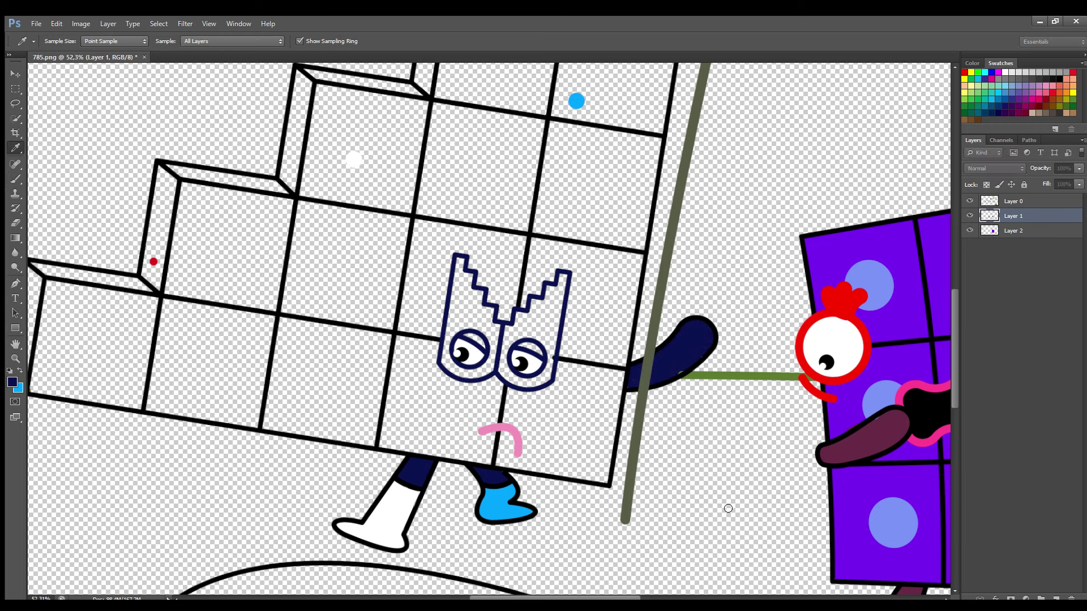
key(b)
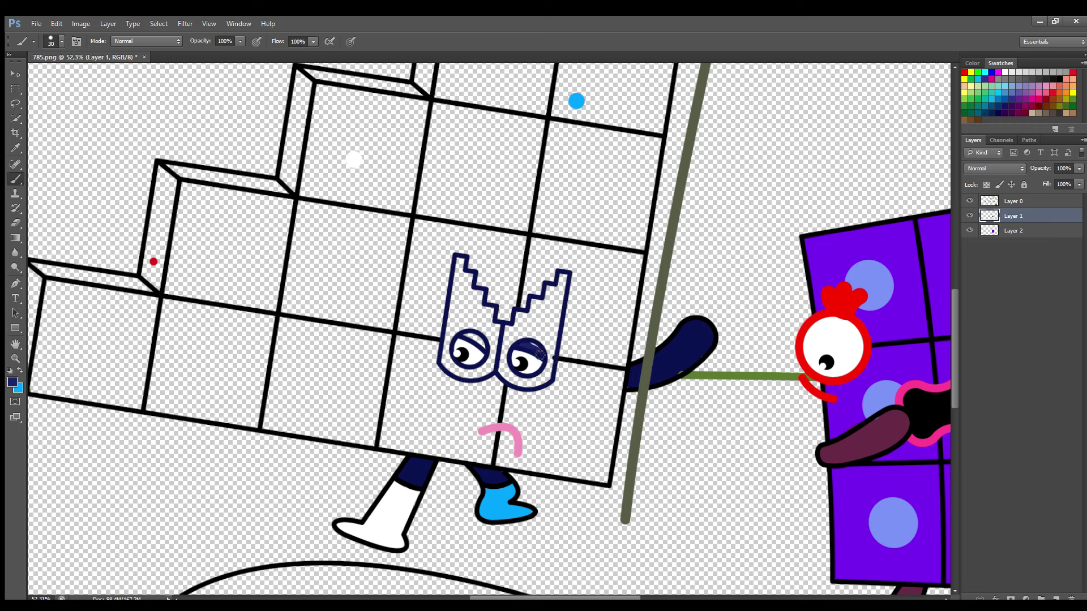
key(i)
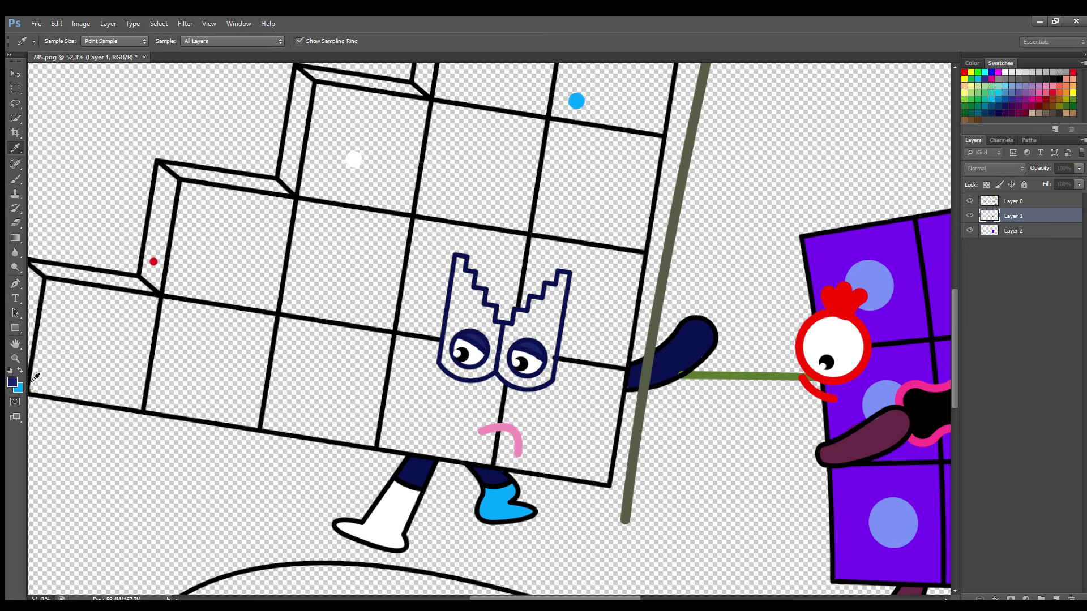
key(b)
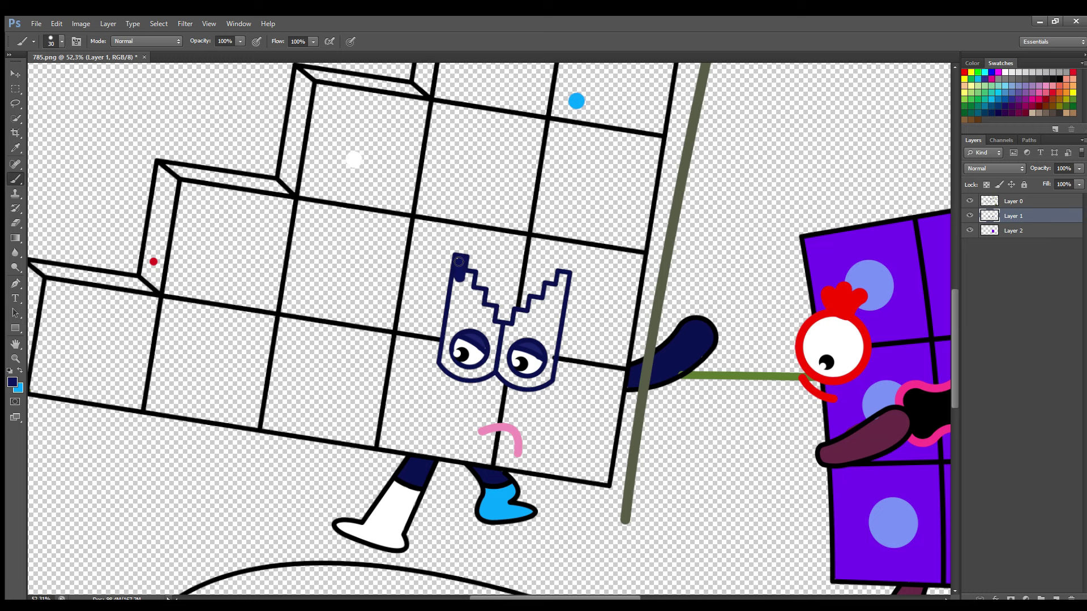
mouse_move(470, 283)
mouse_down()
mouse_move(465, 328)
mouse_move(467, 281)
mouse_move(481, 321)
mouse_move(493, 316)
mouse_move(464, 326)
mouse_up()
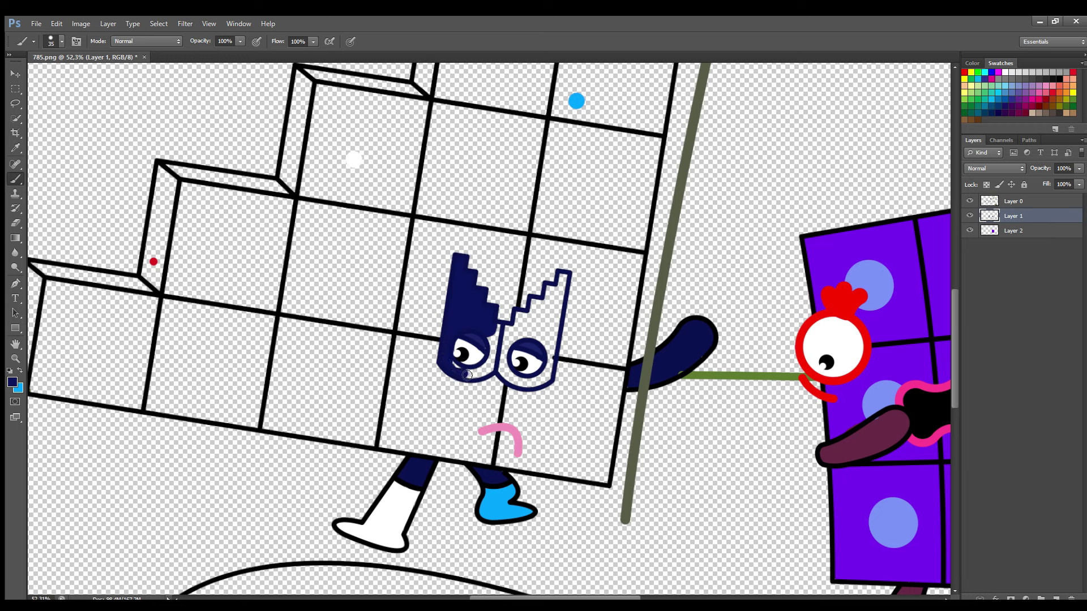
key(ctrl+z)
mouse_move(492, 361)
mouse_down()
mouse_move(509, 329)
mouse_move(504, 374)
mouse_move(547, 379)
mouse_up()
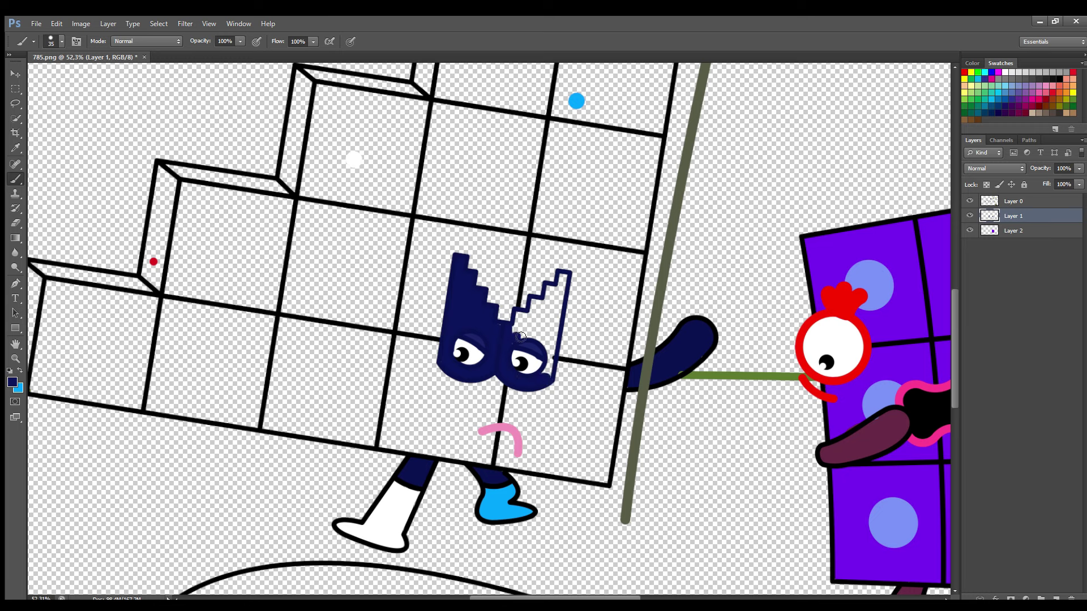
mouse_move(521, 337)
mouse_down()
mouse_move(548, 342)
mouse_move(547, 375)
mouse_move(568, 277)
mouse_move(552, 323)
mouse_up()
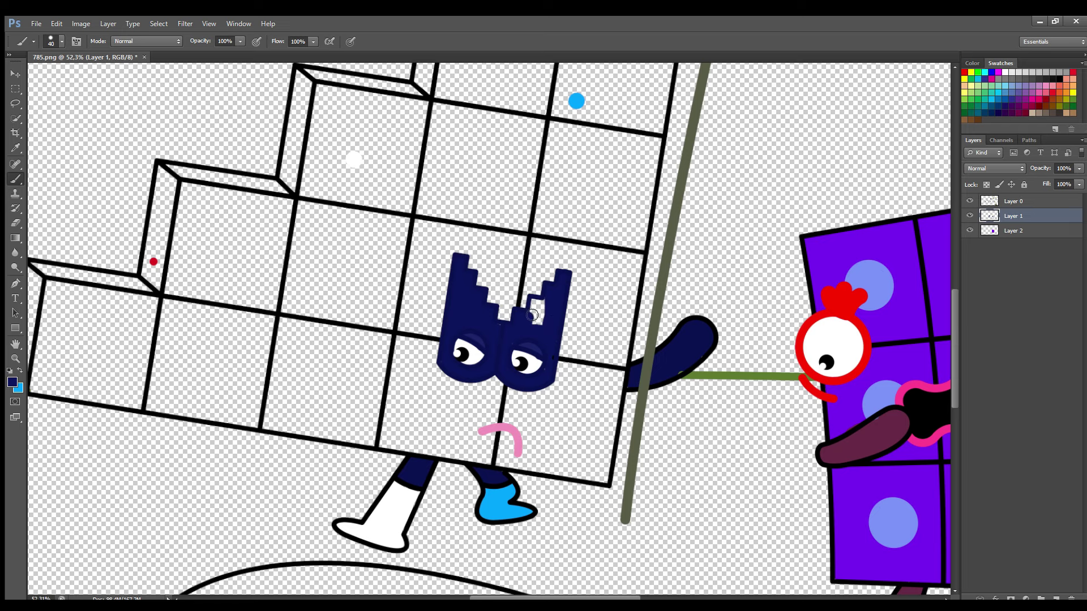
Fill the stair-shaped character's other arm, beside the lowest step, with the arm's dark navy
scroll(413, 591, left, 2)
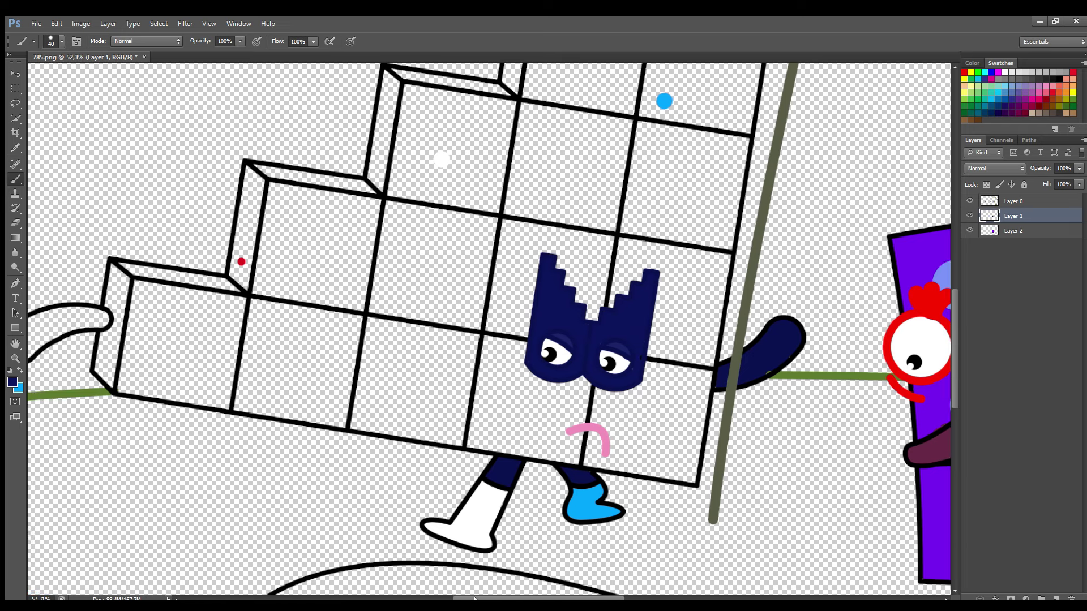
alt+click(857, 352)
key(bracketright)
key(bracketright)
key(bracketright)
mouse_move(198, 321)
mouse_down()
mouse_move(116, 357)
mouse_move(105, 349)
mouse_move(191, 320)
mouse_move(114, 340)
mouse_move(126, 331)
mouse_move(162, 321)
mouse_move(120, 355)
mouse_up()
Sample the red dot on the staircase as the brush colour and make Layer 2 active
key(i)
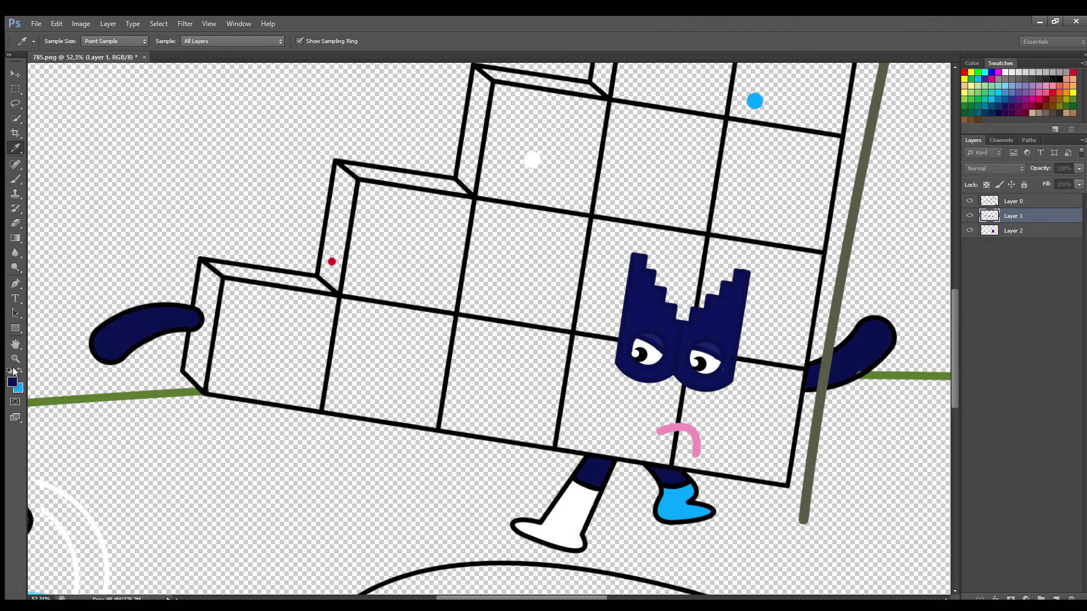
click(331, 262)
key(b)
click(1024, 230)
drag(212, 278, 192, 334)
key(ctrl+z)
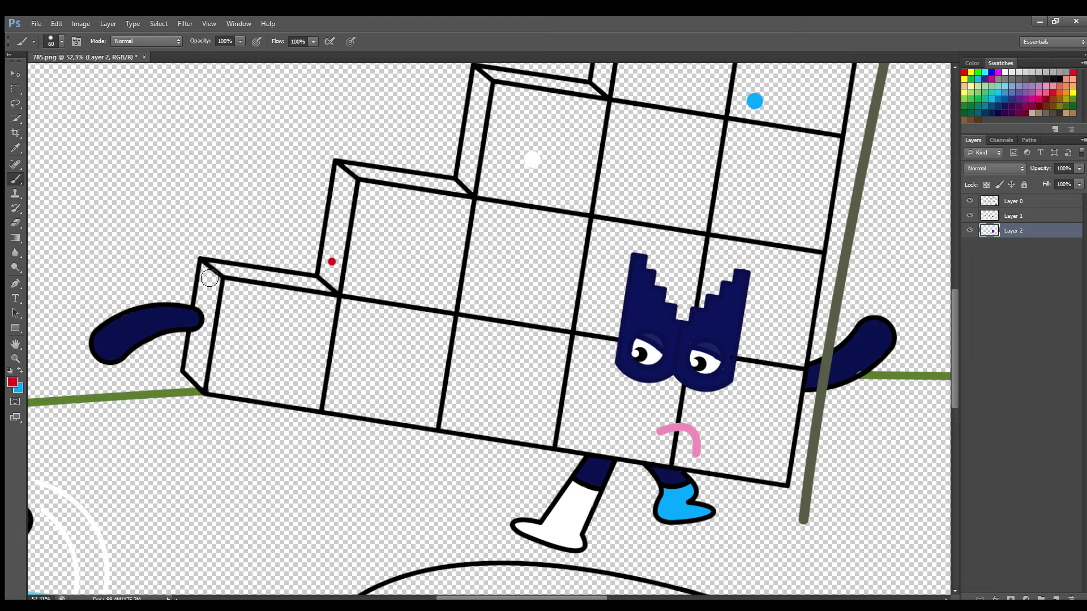
drag(209, 278, 197, 311)
key(ctrl+z)
Paint the side and top edge strips of the two lowest stair blocks red
mouse_move(212, 266)
mouse_down()
mouse_move(203, 384)
mouse_move(197, 337)
mouse_up()
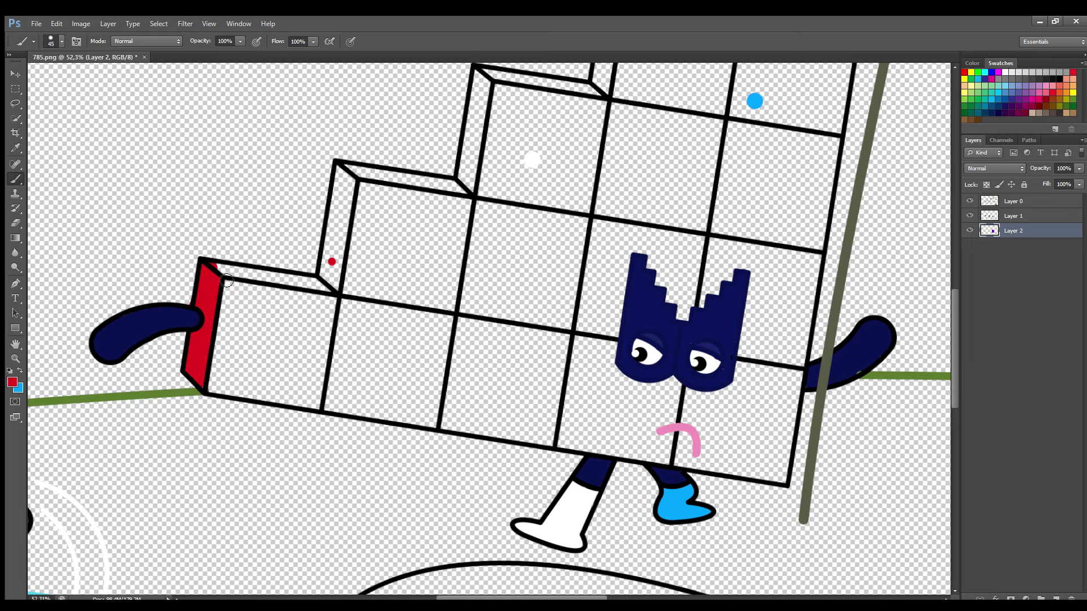
drag(227, 280, 330, 289)
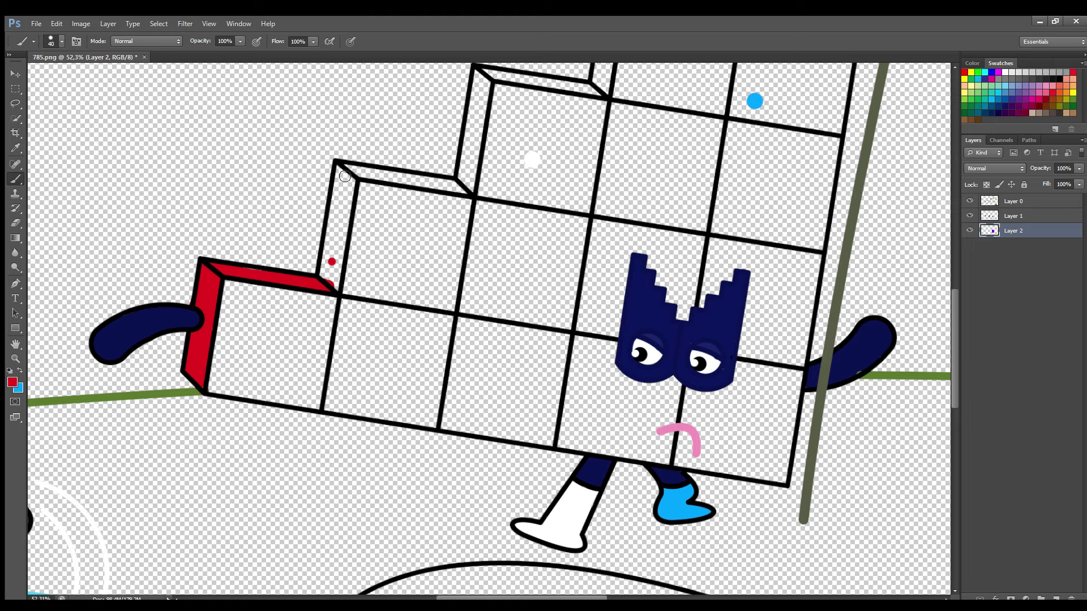
drag(339, 169, 333, 260)
mouse_move(343, 194)
mouse_down()
mouse_move(337, 288)
mouse_move(348, 217)
mouse_move(343, 243)
mouse_up()
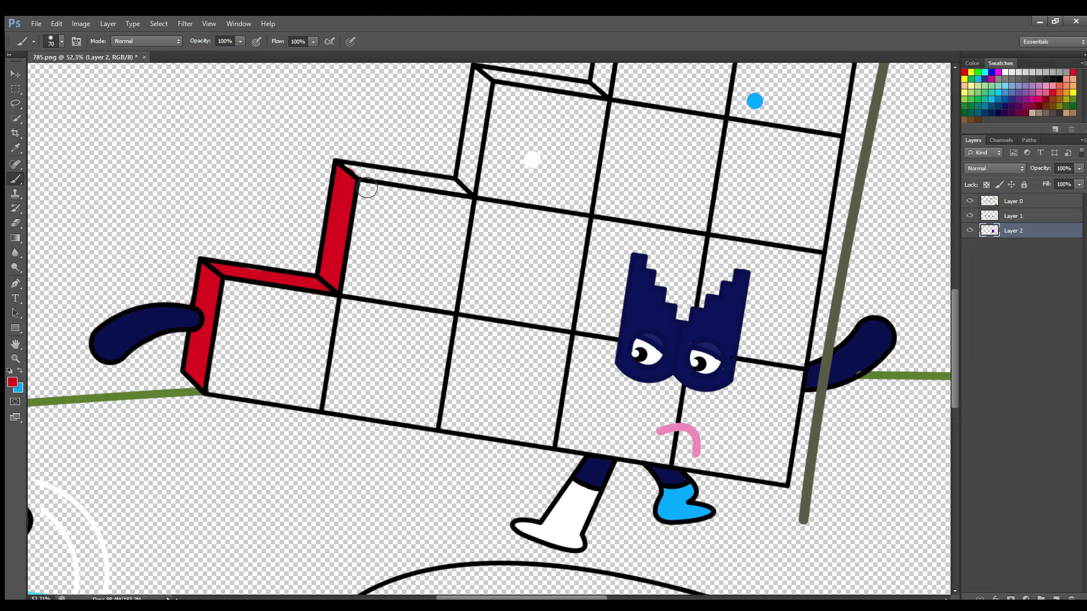
key(bracketleft)
key(bracketleft)
key(bracketleft)
mouse_move(366, 188)
mouse_down()
mouse_move(383, 178)
mouse_move(459, 191)
mouse_up()
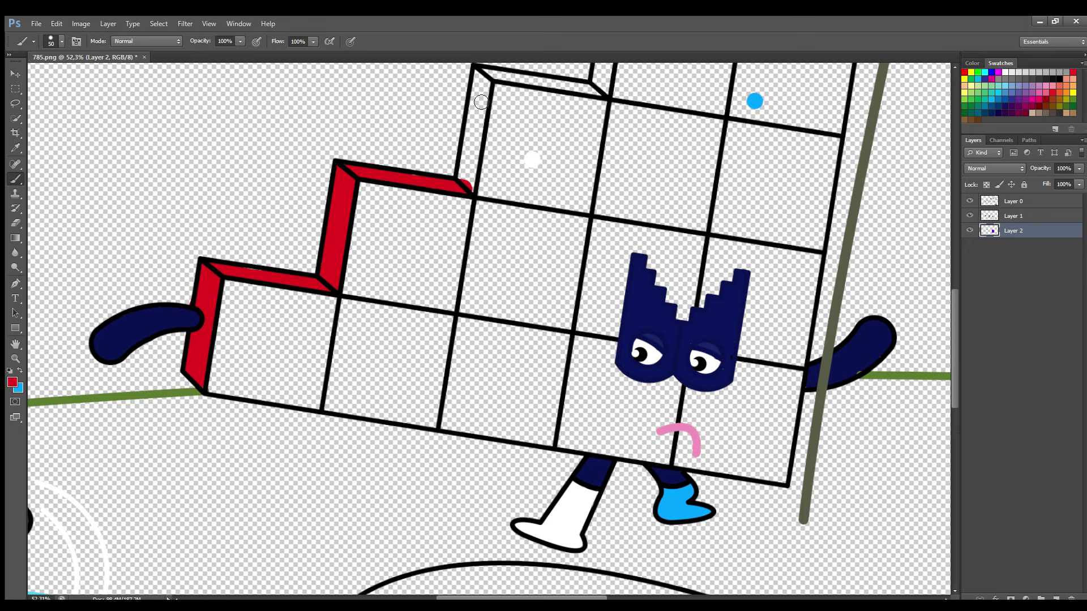
Paint the side and top edge strips of the third stair block from the bottom red
key(bracketright)
drag(483, 72, 475, 174)
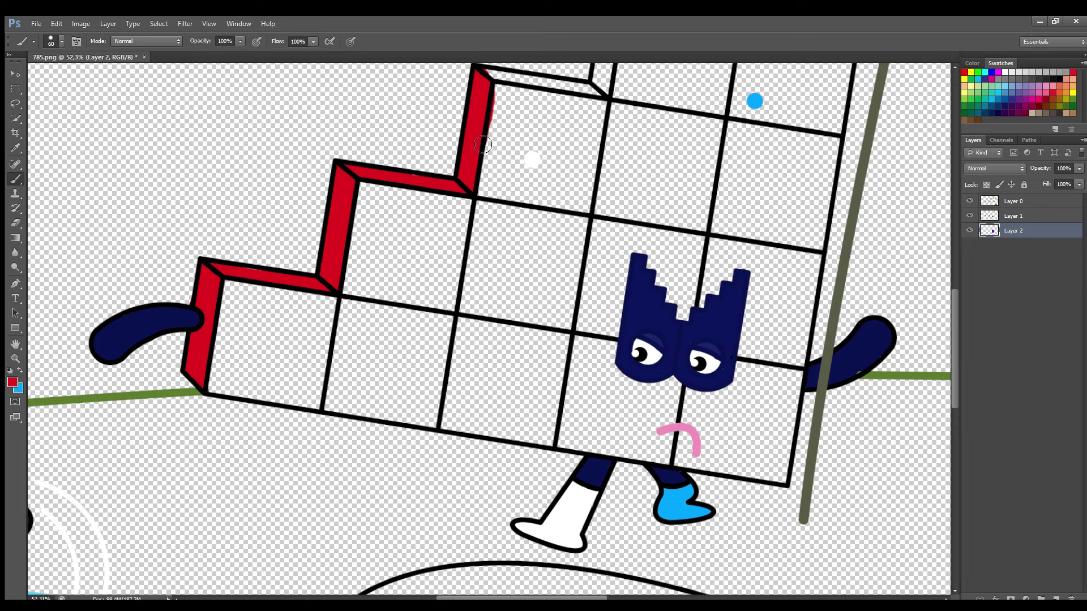
drag(954, 350, 955, 299)
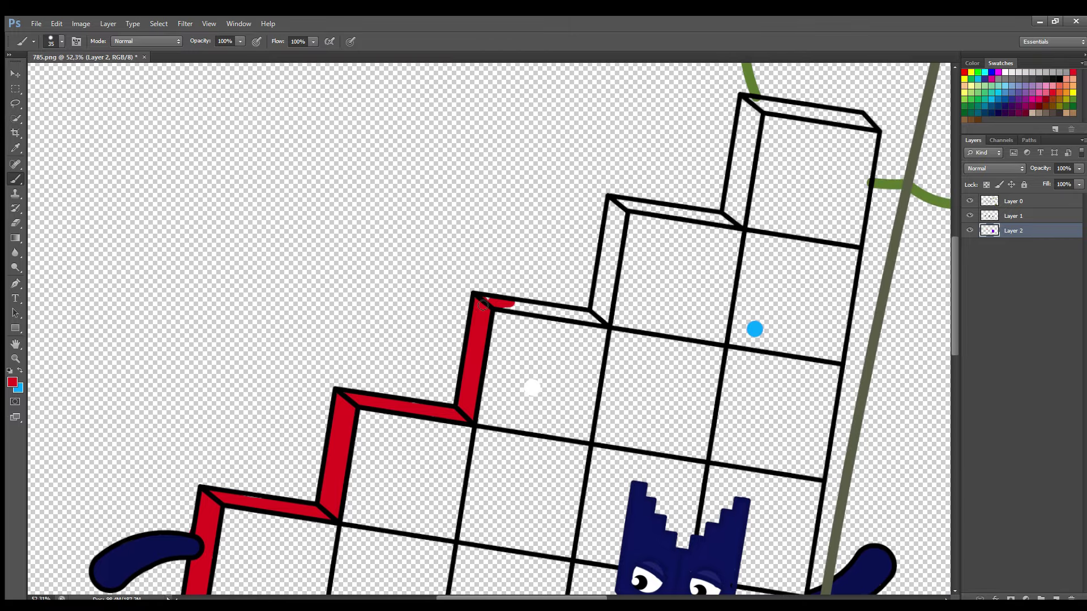
drag(501, 307, 597, 321)
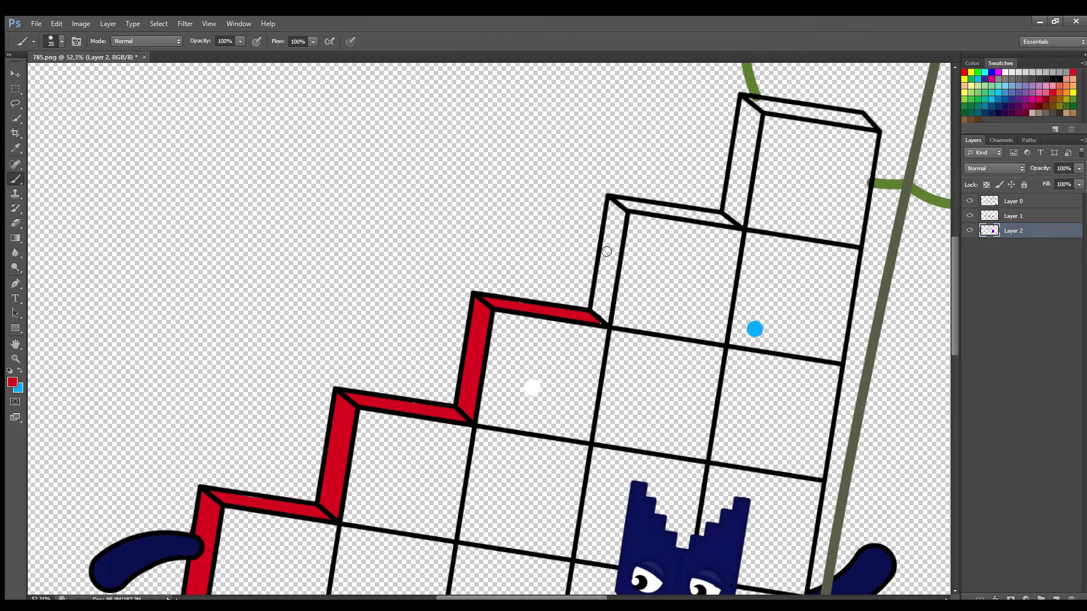
Paint the side and top edge strips of the fourth stair block red
drag(614, 205, 597, 301)
drag(619, 214, 602, 320)
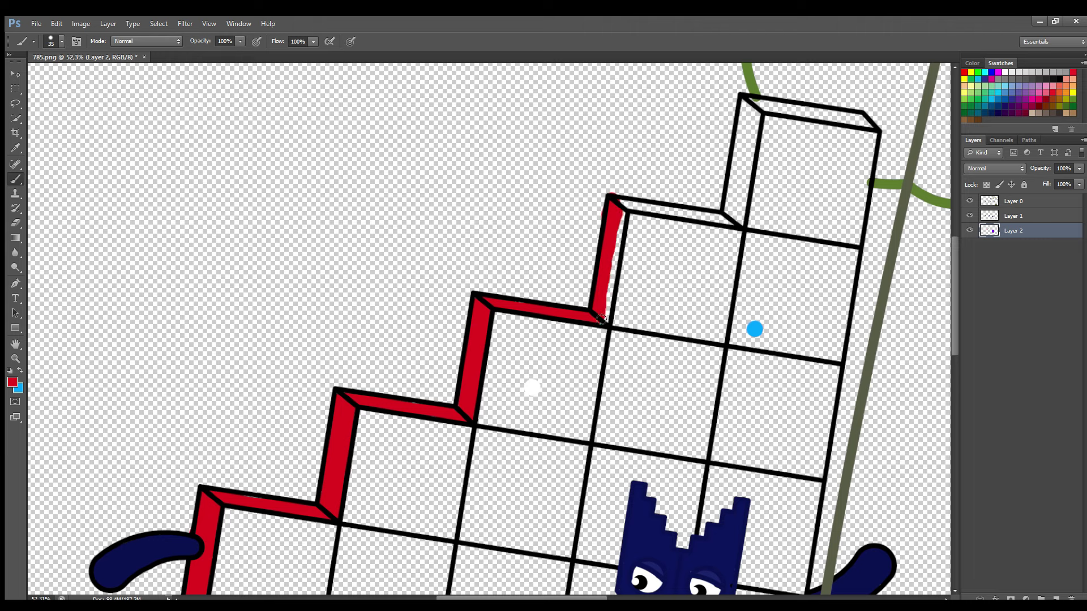
drag(621, 219, 609, 315)
key(ctrl+z)
key(])
key(])
key(])
drag(623, 218, 604, 318)
drag(637, 209, 730, 223)
Paint the side and top edge strips of the highest stair block red
drag(742, 102, 730, 211)
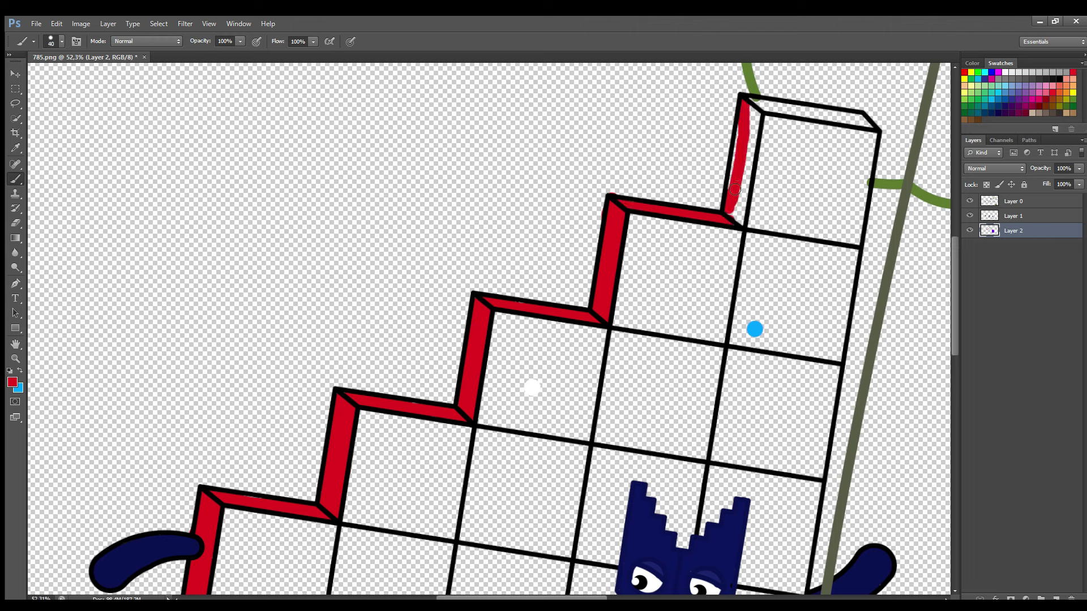
key(bracketright)
drag(755, 113, 740, 218)
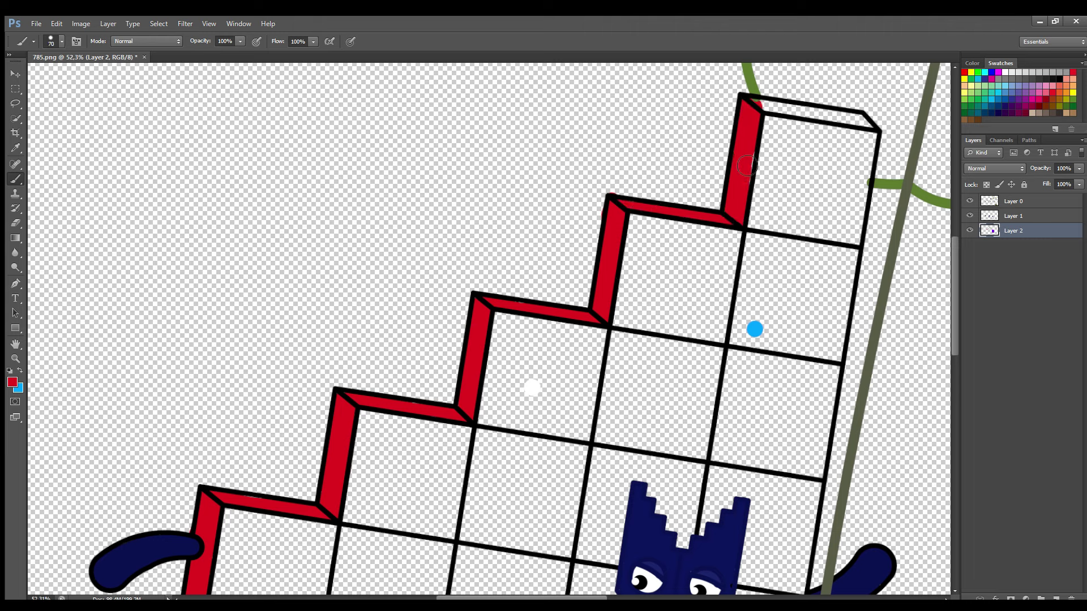
drag(765, 107, 870, 127)
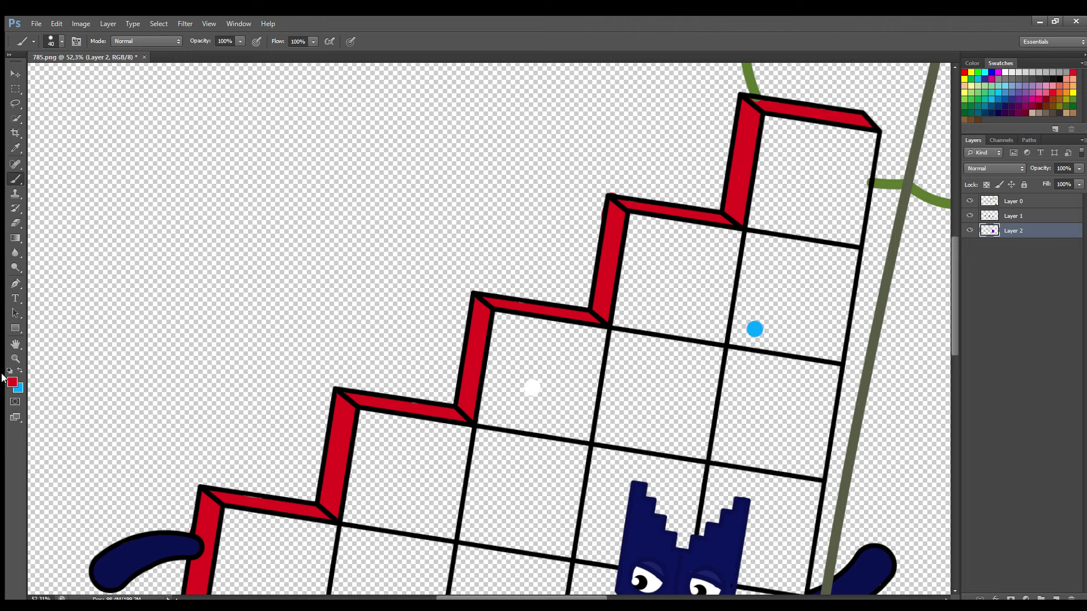
Sample the blue dot on the staircase and paint blue along the borders of the tallest column
alt+click(759, 335)
drag(773, 126, 754, 289)
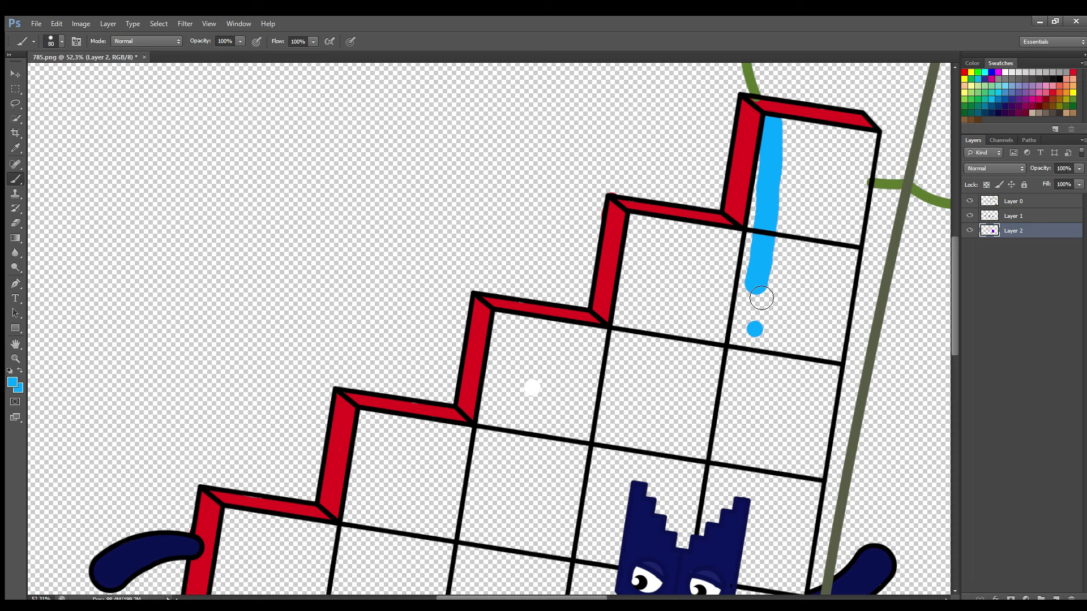
key(bracketright)
key(bracketright)
key(bracketright)
drag(771, 170, 749, 367)
key(bracketright)
mouse_move(777, 234)
mouse_down()
mouse_move(772, 393)
mouse_move(728, 517)
mouse_move(764, 595)
mouse_move(810, 575)
mouse_move(787, 238)
mouse_move(813, 150)
mouse_move(847, 157)
mouse_move(860, 146)
mouse_move(855, 207)
mouse_move(813, 333)
mouse_up()
key(bracketleft)
key(bracketleft)
key(bracketleft)
drag(867, 206, 832, 309)
Fill the remaining gaps in the staircase's tallest column with blue down to its base
key(bracketright)
key(bracketright)
key(bracketright)
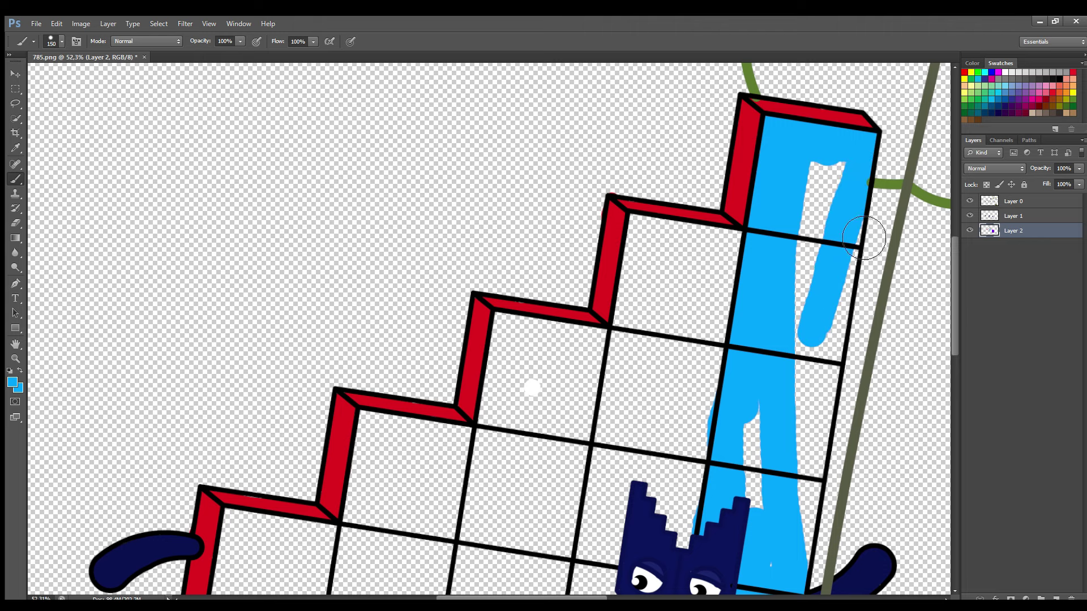
drag(839, 226, 819, 336)
drag(854, 270, 799, 372)
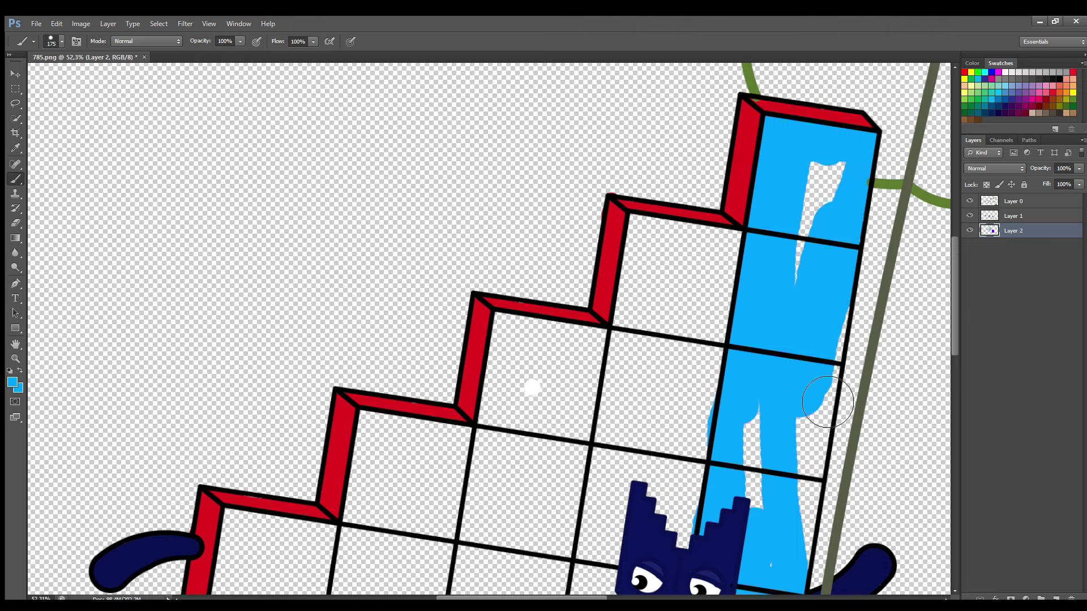
mouse_move(848, 335)
mouse_down()
mouse_move(825, 413)
mouse_move(818, 512)
mouse_move(796, 415)
mouse_move(783, 536)
mouse_move(772, 442)
mouse_up()
drag(954, 341, 946, 383)
key(bracketleft)
key(bracketleft)
mouse_move(748, 416)
mouse_down()
mouse_move(682, 493)
mouse_move(700, 509)
mouse_move(765, 498)
mouse_move(780, 522)
mouse_move(790, 518)
mouse_move(804, 433)
mouse_move(751, 463)
mouse_up()
Sample the white dot on the staircase and paint white along the lower edge and beside the blue column
key(x)
key(bracketleft)
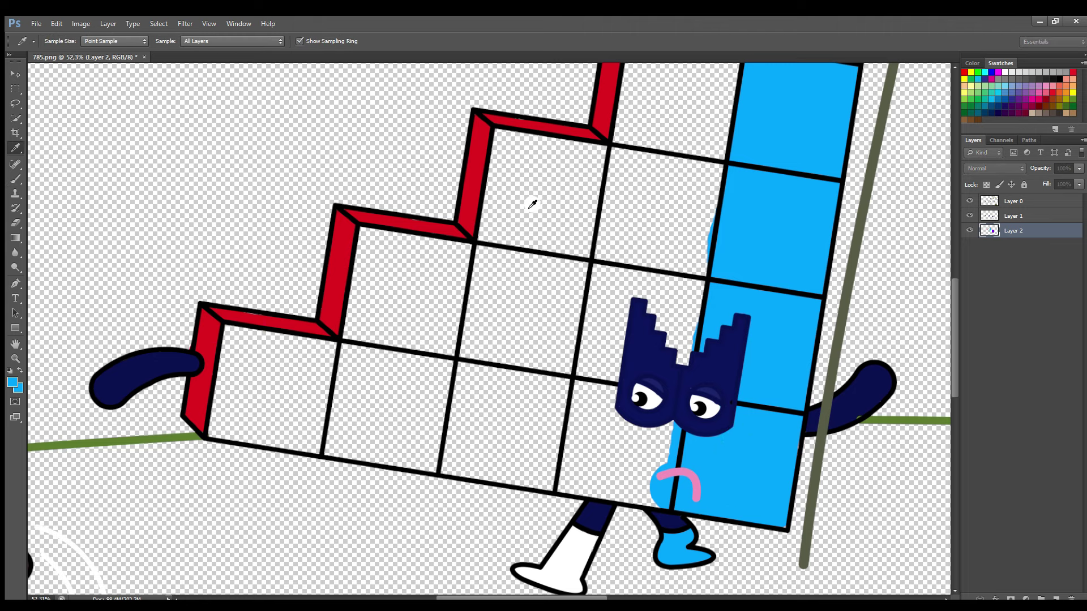
mouse_move(238, 341)
mouse_down()
mouse_move(226, 413)
mouse_move(264, 436)
mouse_move(663, 504)
mouse_move(676, 468)
mouse_move(688, 266)
mouse_move(706, 271)
mouse_move(727, 71)
mouse_up()
key(bracketright)
key(bracketright)
key(bracketright)
scroll(949, 336, up, 5)
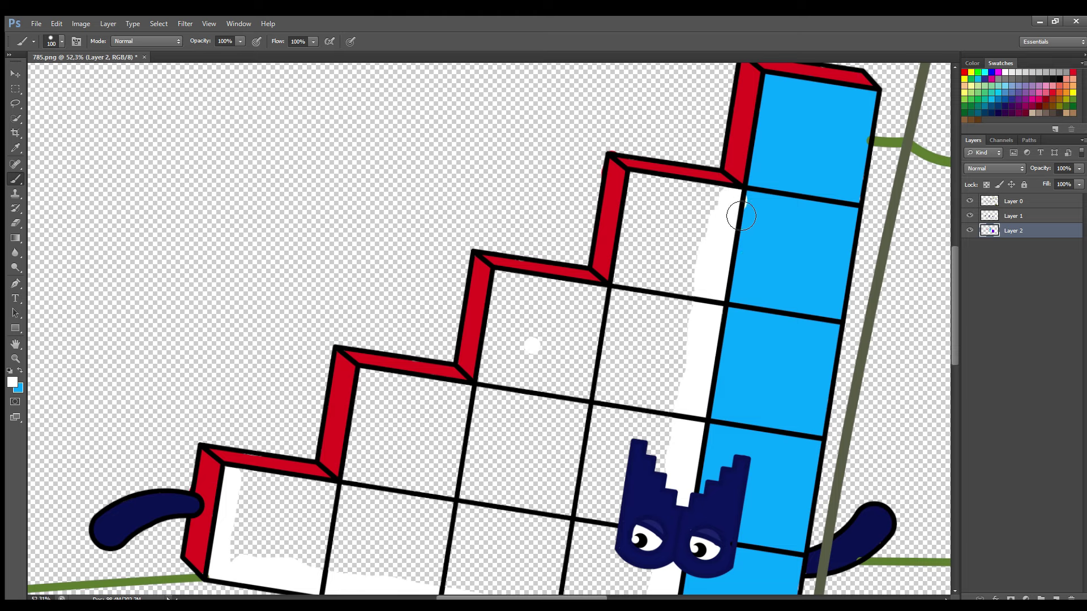
mouse_move(734, 205)
mouse_down()
mouse_move(635, 193)
mouse_move(630, 267)
mouse_move(512, 304)
mouse_move(503, 376)
mouse_up()
Fill the rest of the stair blocks outside the blue column with white
key(bracketleft)
key(bracketleft)
key(ctrl+z)
mouse_move(509, 283)
mouse_down()
mouse_move(485, 396)
mouse_move(387, 391)
mouse_move(356, 491)
mouse_move(322, 517)
mouse_move(278, 499)
mouse_move(318, 492)
mouse_up()
key(bracketright)
key(bracketright)
key(bracketright)
key(bracketright)
mouse_move(265, 517)
mouse_down()
mouse_move(270, 546)
mouse_move(602, 596)
mouse_move(645, 401)
mouse_up()
key(bracketright)
key(bracketright)
key(bracketright)
mouse_move(694, 244)
mouse_down()
mouse_move(663, 529)
mouse_move(623, 376)
mouse_move(432, 461)
mouse_move(626, 436)
mouse_move(509, 560)
mouse_move(634, 569)
mouse_move(685, 524)
mouse_up()
Make Layer 1 active and paint the eyes and teeth of the character with glasses white
scroll(611, 572, down, 2)
scroll(679, 538, down, 5)
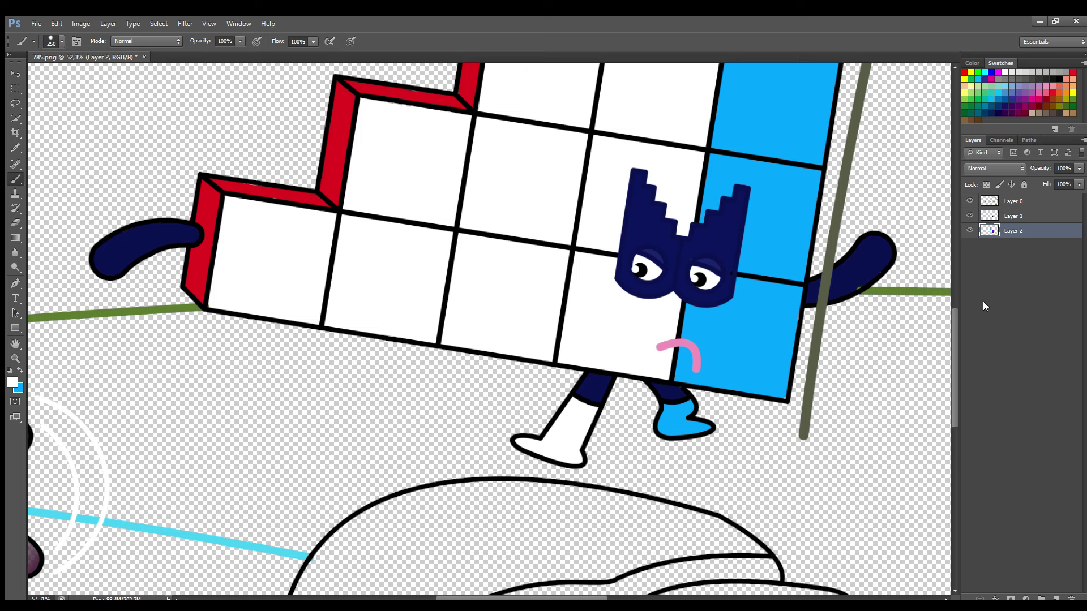
click(1013, 216)
drag(572, 598, 491, 598)
drag(957, 338, 952, 367)
key(bracketleft)
key(bracketleft)
mouse_move(150, 295)
mouse_down()
mouse_move(164, 272)
mouse_move(187, 317)
mouse_move(178, 315)
mouse_up()
key(bracketleft)
mouse_move(238, 271)
mouse_down()
mouse_move(252, 281)
mouse_move(239, 247)
mouse_up()
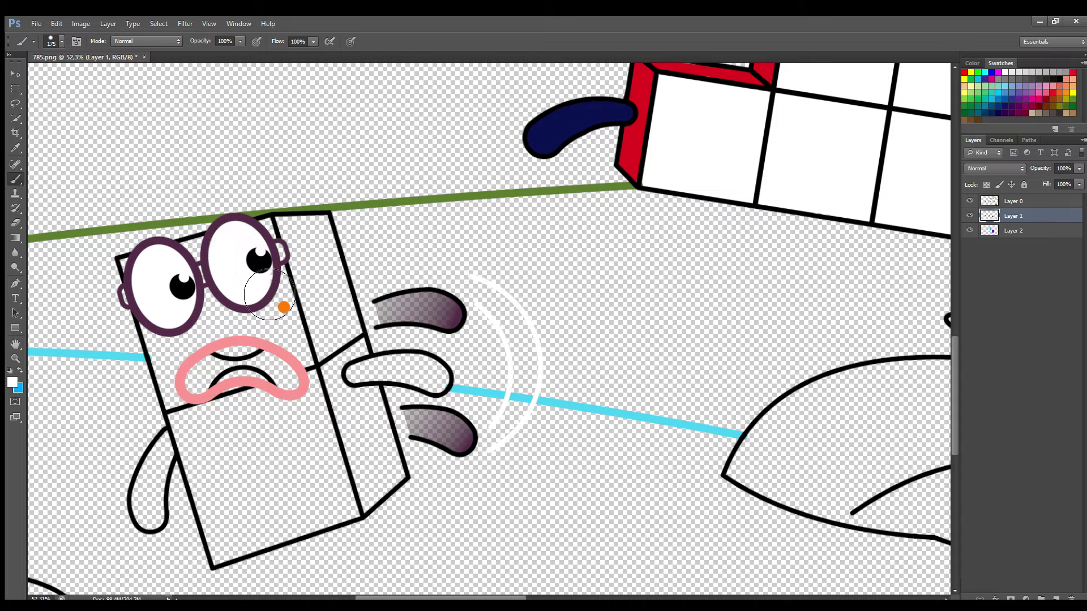
key(bracketleft)
key(bracketleft)
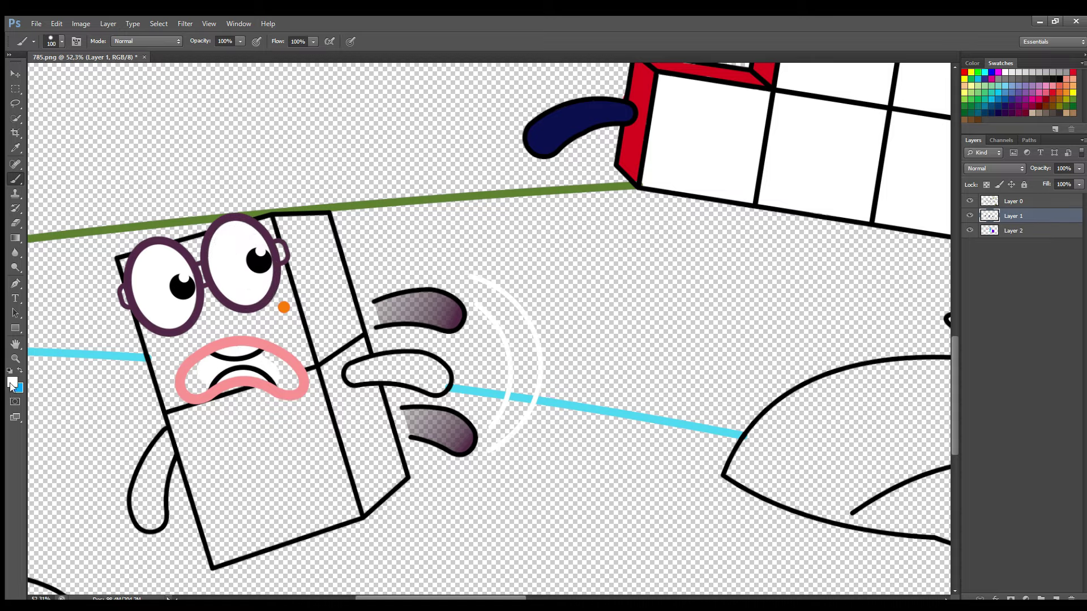
Set the brush colour to black and fill the inside of the mouth between the teeth
click(10, 387)
click(605, 559)
key(Return)
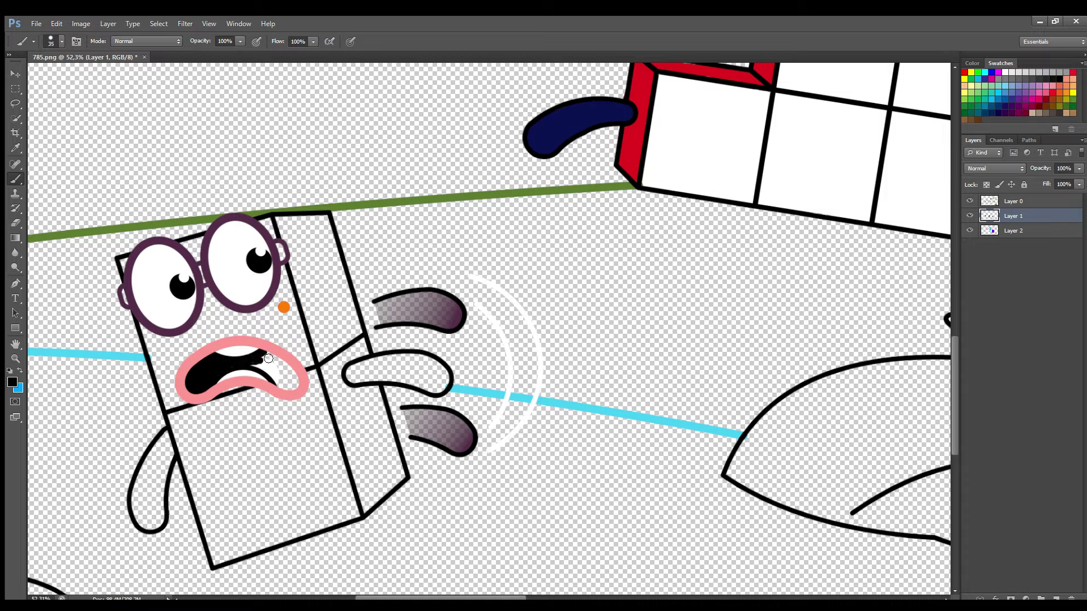
key(bracketright)
drag(268, 359, 295, 382)
Sample the dark purple of the glasses and fill the frame's small side parts and both outlined arms with it
key(i)
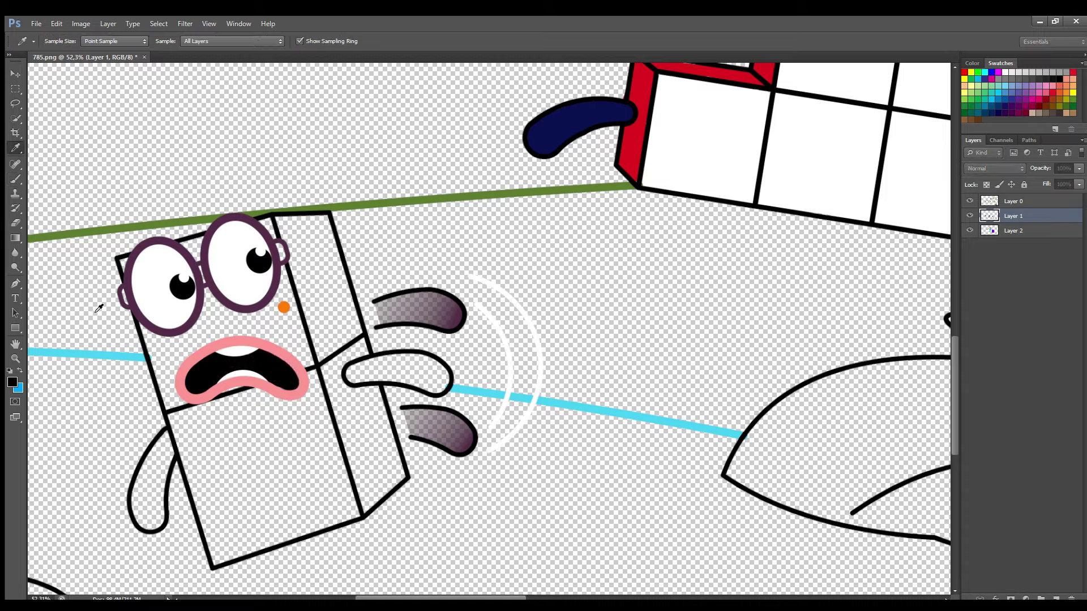
click(142, 312)
key(b)
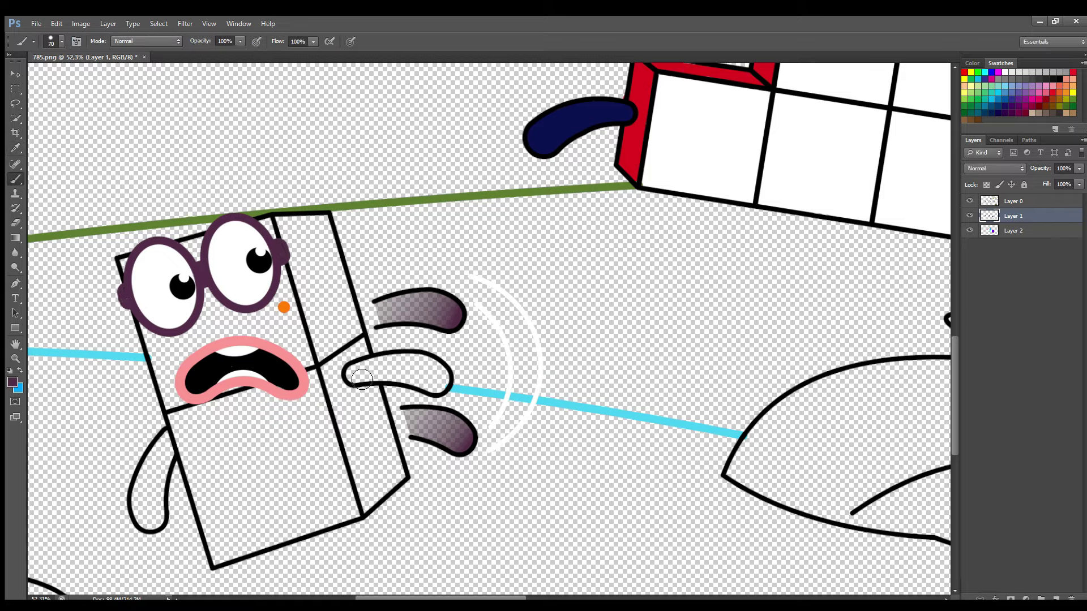
mouse_move(362, 379)
mouse_down()
mouse_move(444, 383)
mouse_move(387, 375)
mouse_up()
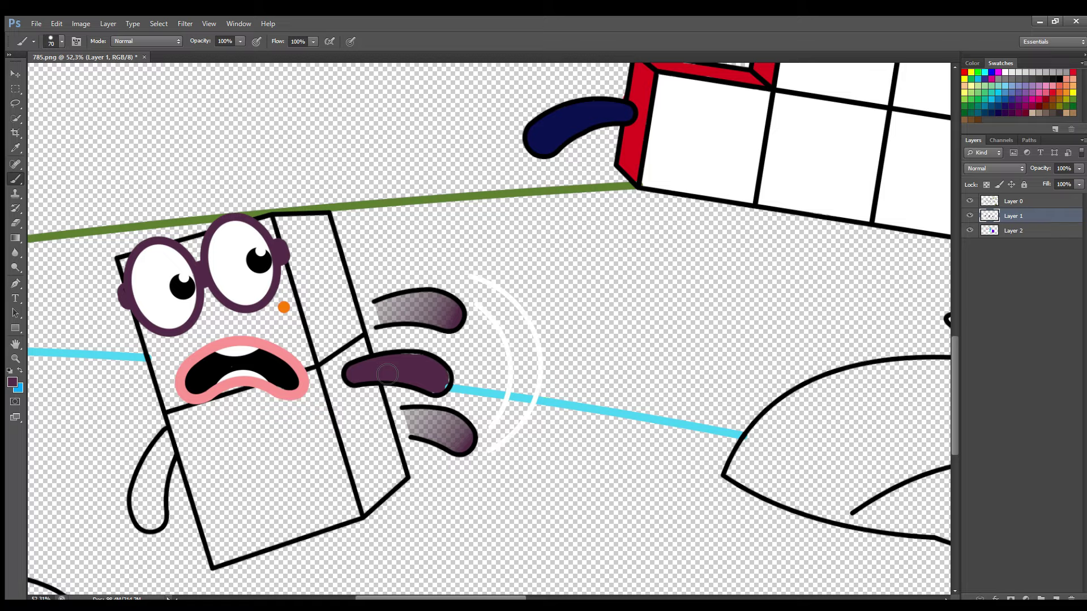
key(bracketright)
key(bracketright)
mouse_move(166, 469)
mouse_down()
mouse_move(150, 490)
mouse_move(153, 526)
mouse_move(162, 483)
mouse_up()
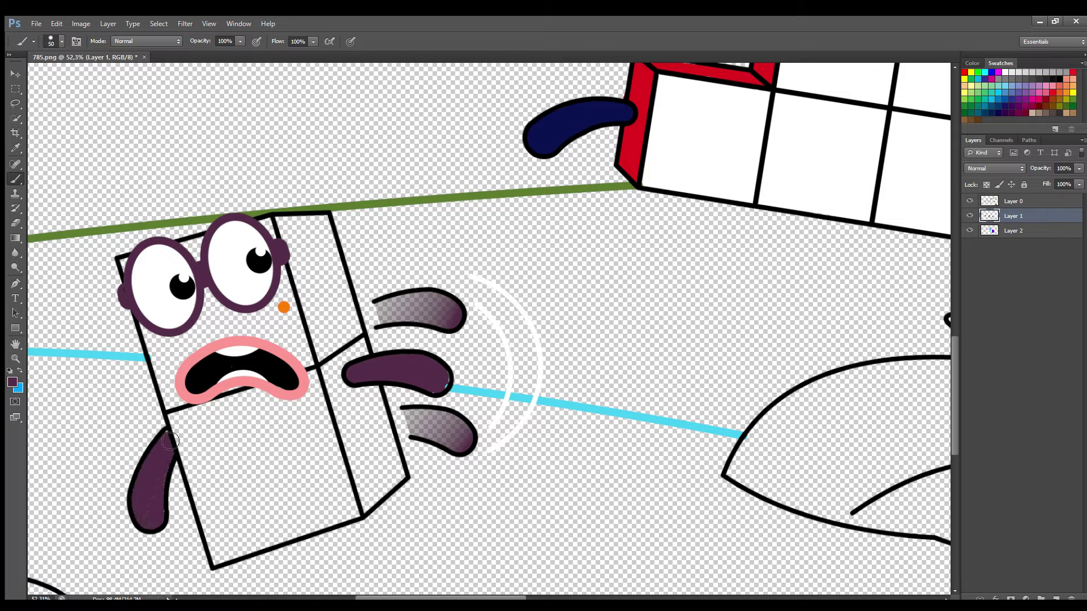
Make Layer 2 active, sample the orange dot and paint orange around the glasses on the upper block
click(1014, 230)
alt+click(283, 308)
key(bracketright)
key(bracketright)
key(bracketright)
key(bracketright)
key(bracketright)
key(bracketright)
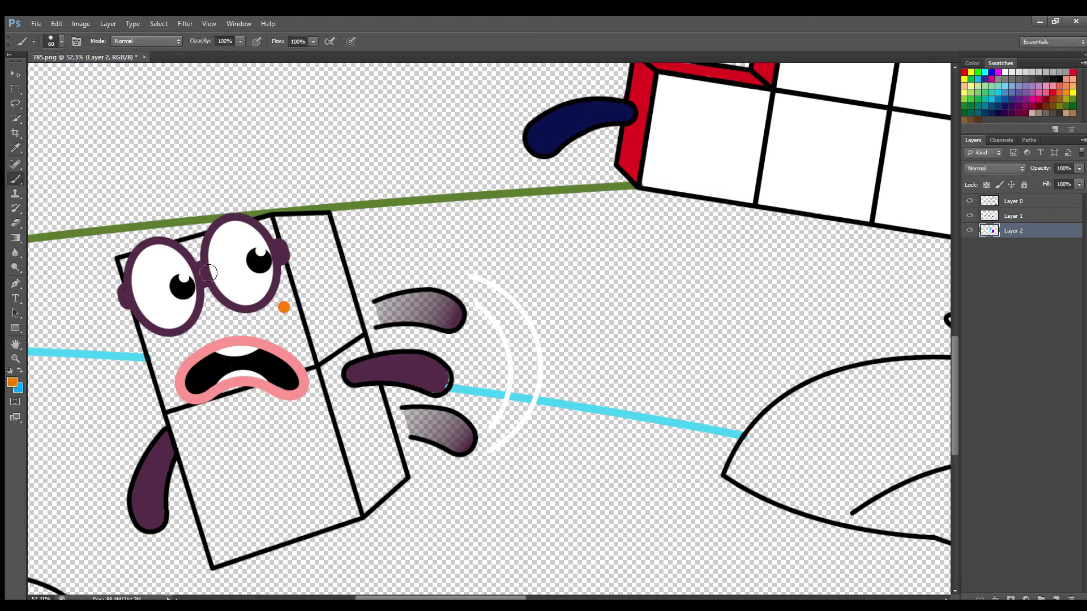
drag(196, 249, 224, 267)
key(bracketright)
key(bracketright)
Fill the front and side faces of both blocks of the character with glasses orange
drag(168, 339, 213, 478)
key(bracketright)
key(ctrl+z)
mouse_move(213, 426)
mouse_down()
mouse_move(199, 399)
mouse_move(247, 536)
mouse_move(241, 551)
mouse_move(220, 530)
mouse_move(224, 563)
mouse_move(362, 516)
mouse_move(324, 528)
mouse_move(355, 508)
mouse_move(375, 515)
mouse_move(404, 485)
mouse_move(282, 250)
mouse_move(331, 241)
mouse_move(390, 453)
mouse_move(375, 477)
mouse_move(311, 277)
mouse_move(283, 298)
mouse_up()
key(bracketleft)
key(bracketleft)
key(bracketleft)
key(bracketleft)
key(ctrl+z)
key(])
key(bracketright)
key(bracketright)
key(bracketright)
drag(283, 301, 310, 383)
mouse_move(340, 422)
mouse_down()
mouse_move(337, 511)
mouse_move(259, 545)
mouse_move(219, 365)
mouse_move(304, 463)
mouse_move(306, 490)
mouse_up()
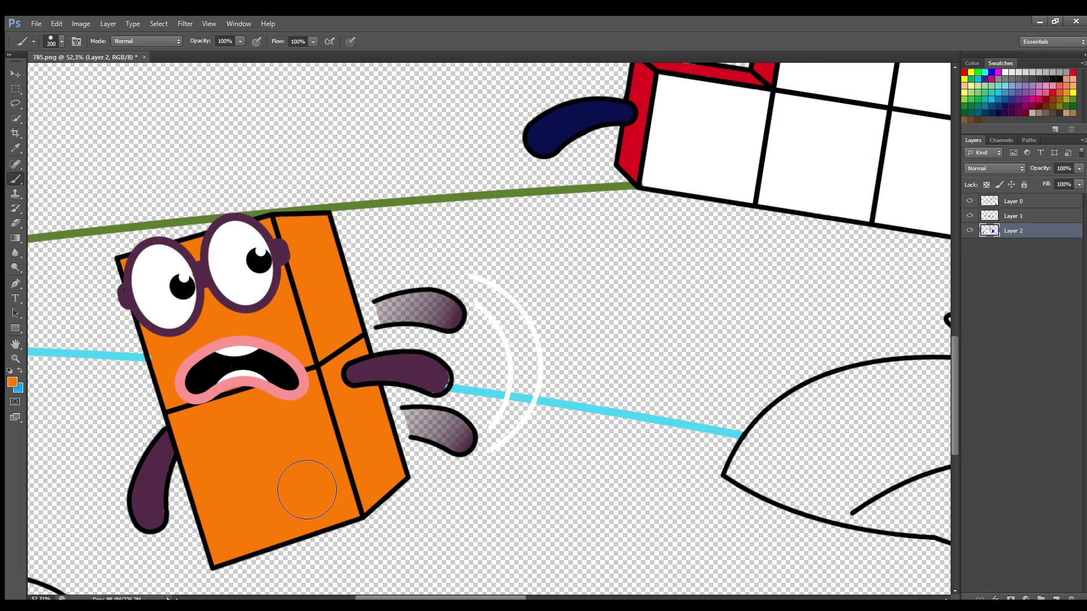
Sample the brown dot above the grass on the large rock as the brush colour
click(12, 380)
drag(466, 598, 556, 598)
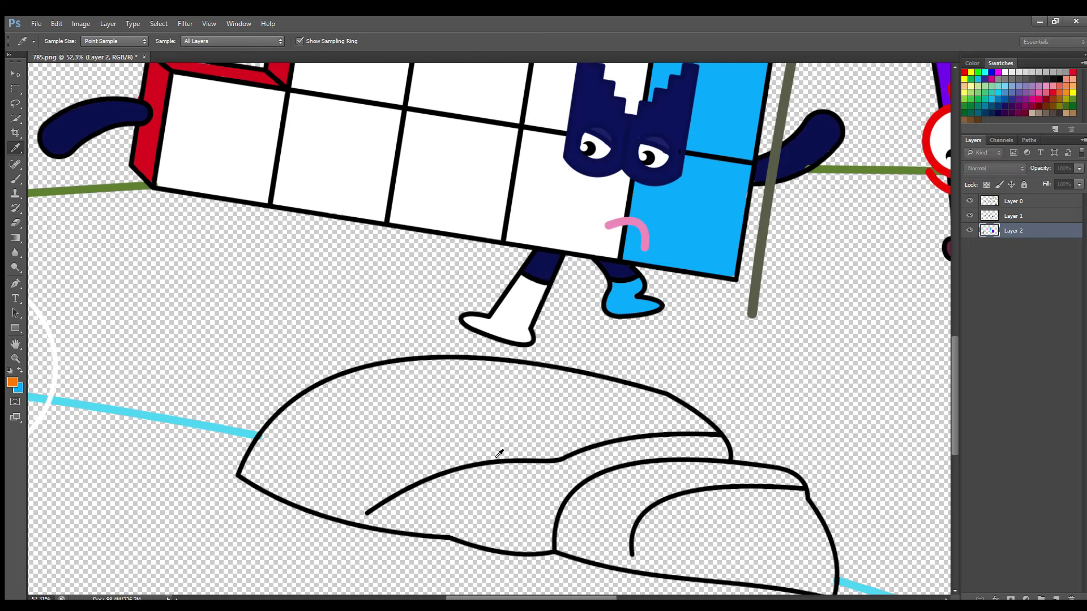
key(b)
scroll(858, 369, down, 3)
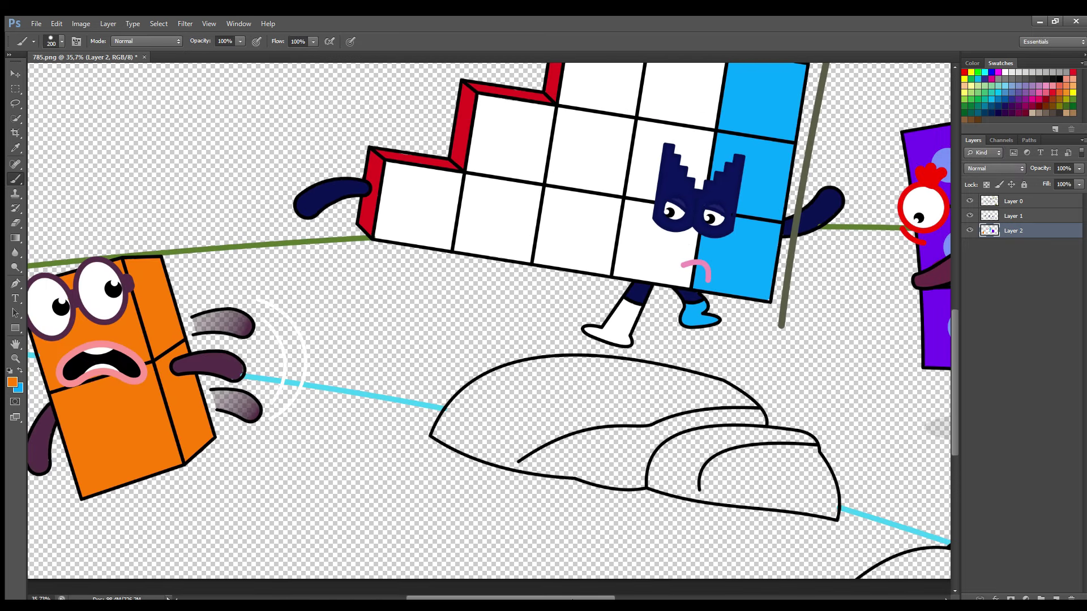
scroll(659, 599, right, 4)
scroll(658, 598, right, 4)
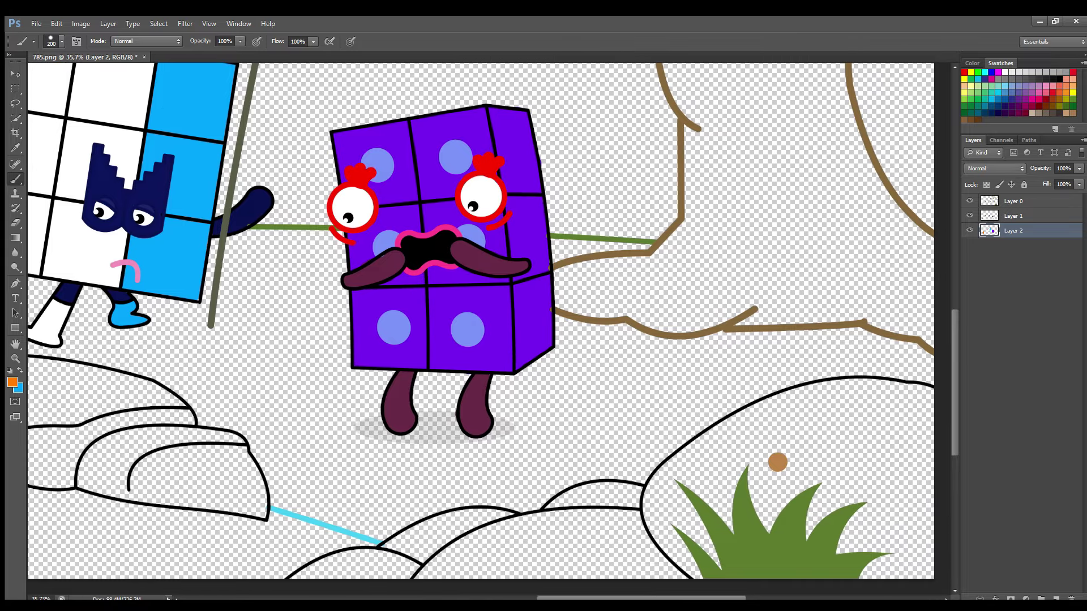
key(i)
click(790, 465)
key(b)
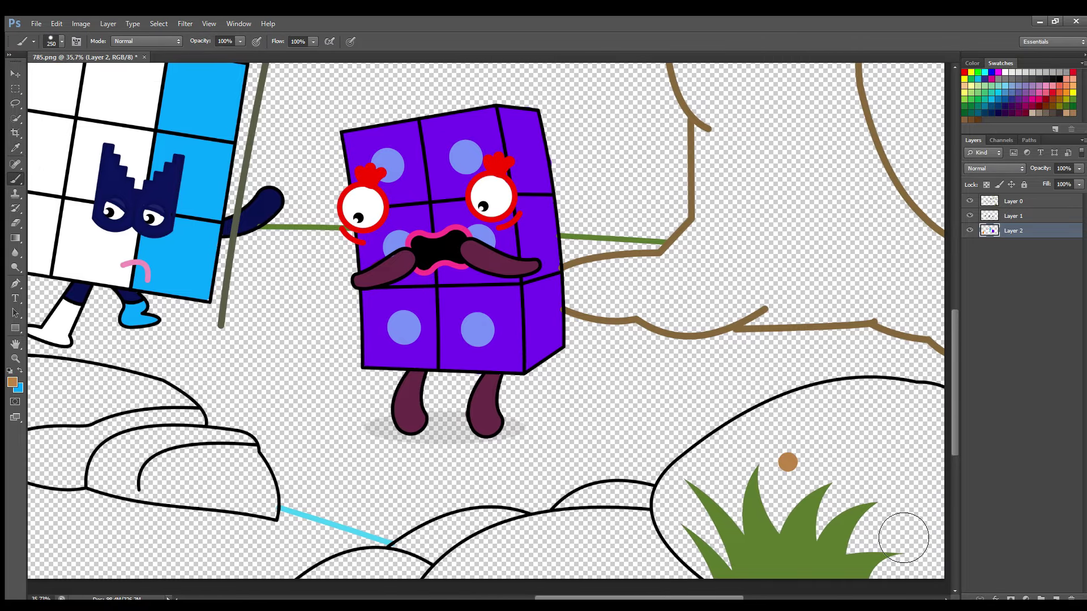
Fill the group of rocks around the grass with brown and erase the spill above their outline
mouse_move(920, 422)
mouse_down()
mouse_move(923, 476)
mouse_move(674, 540)
mouse_move(731, 558)
mouse_move(756, 516)
mouse_move(736, 487)
mouse_move(793, 447)
mouse_move(917, 431)
mouse_move(911, 457)
mouse_move(850, 444)
mouse_move(811, 483)
mouse_move(674, 560)
mouse_move(538, 543)
mouse_move(646, 555)
mouse_move(516, 569)
mouse_move(404, 600)
mouse_move(339, 563)
mouse_move(512, 541)
mouse_up()
key(bracketleft)
key(bracketleft)
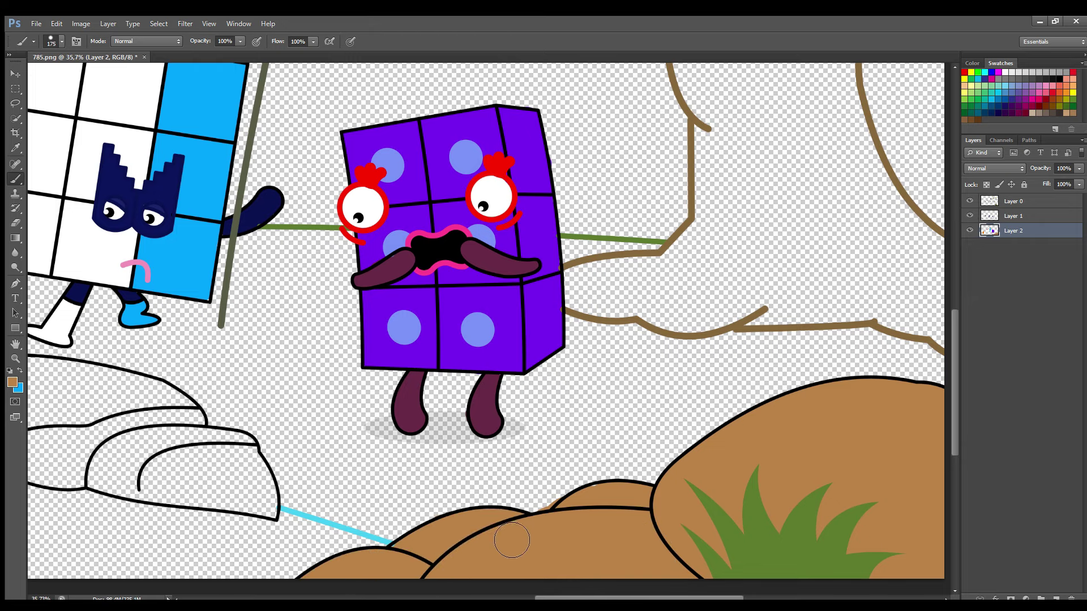
click(16, 221)
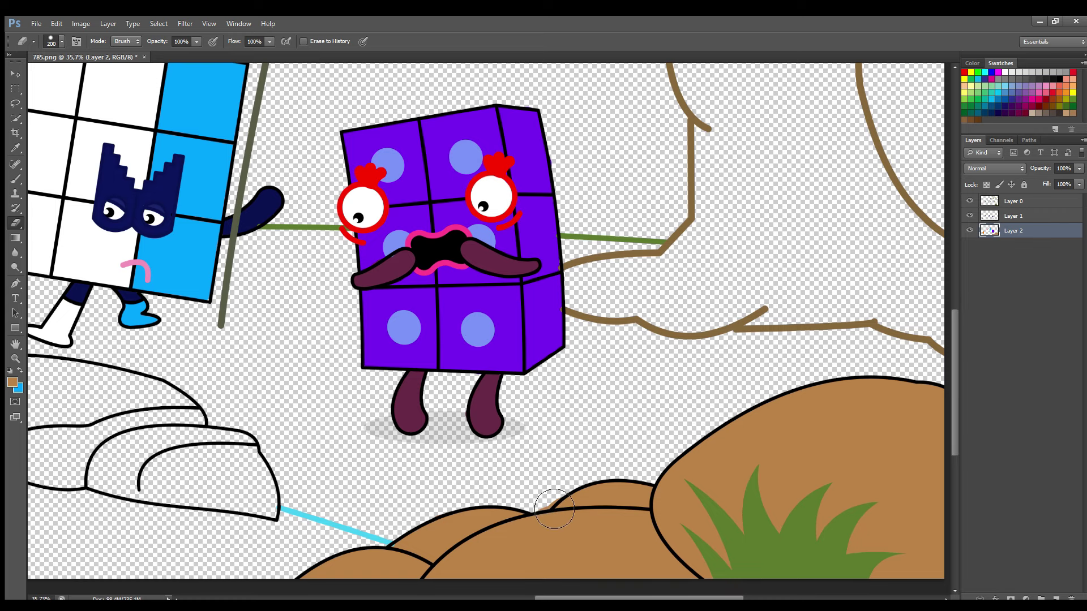
Fill the layered rock beneath the stair-shaped character with the same brown
scroll(140, 275, left, 5)
key(b)
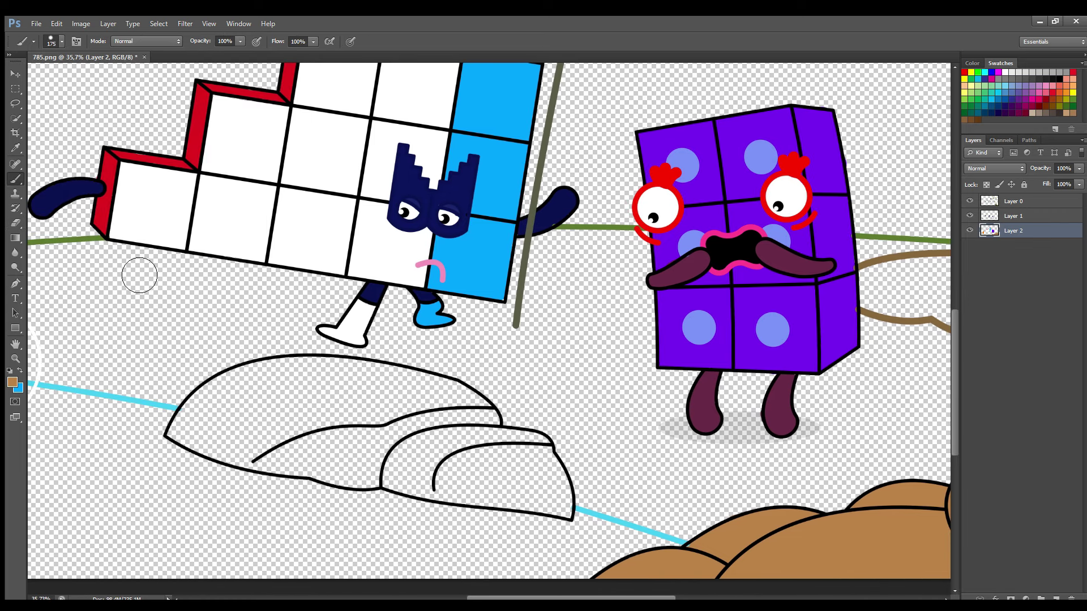
key(bracketright)
key(bracketright)
mouse_move(186, 434)
mouse_down()
mouse_move(255, 394)
mouse_move(224, 419)
mouse_move(254, 401)
mouse_move(334, 389)
mouse_move(459, 408)
mouse_move(366, 394)
mouse_move(361, 378)
mouse_move(305, 386)
mouse_up()
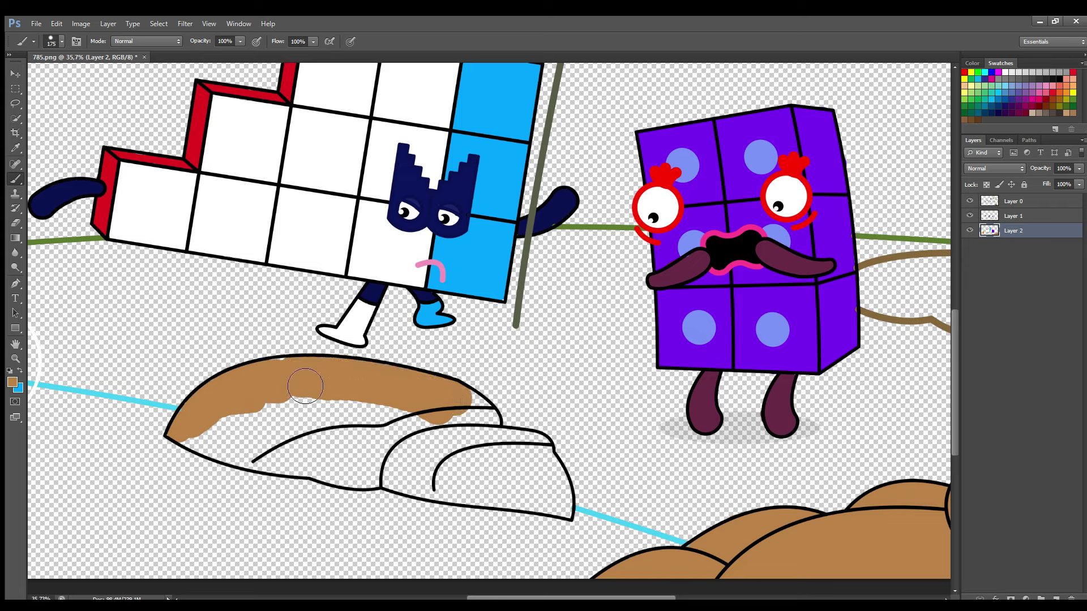
mouse_move(207, 448)
mouse_down()
mouse_move(266, 467)
mouse_move(306, 462)
mouse_move(340, 482)
mouse_move(399, 450)
mouse_move(444, 485)
mouse_move(436, 497)
mouse_move(566, 507)
mouse_move(543, 456)
mouse_move(508, 442)
mouse_move(476, 410)
mouse_up()
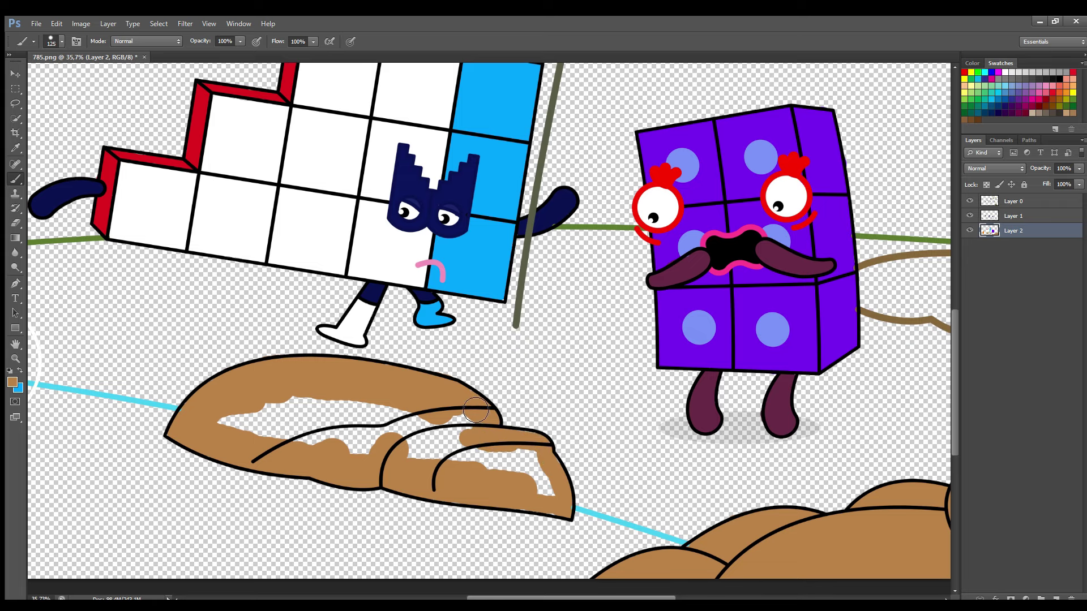
key(bracketright)
key(bracketright)
key(bracketright)
mouse_move(513, 475)
mouse_down()
mouse_move(548, 484)
mouse_move(464, 442)
mouse_move(486, 472)
mouse_up()
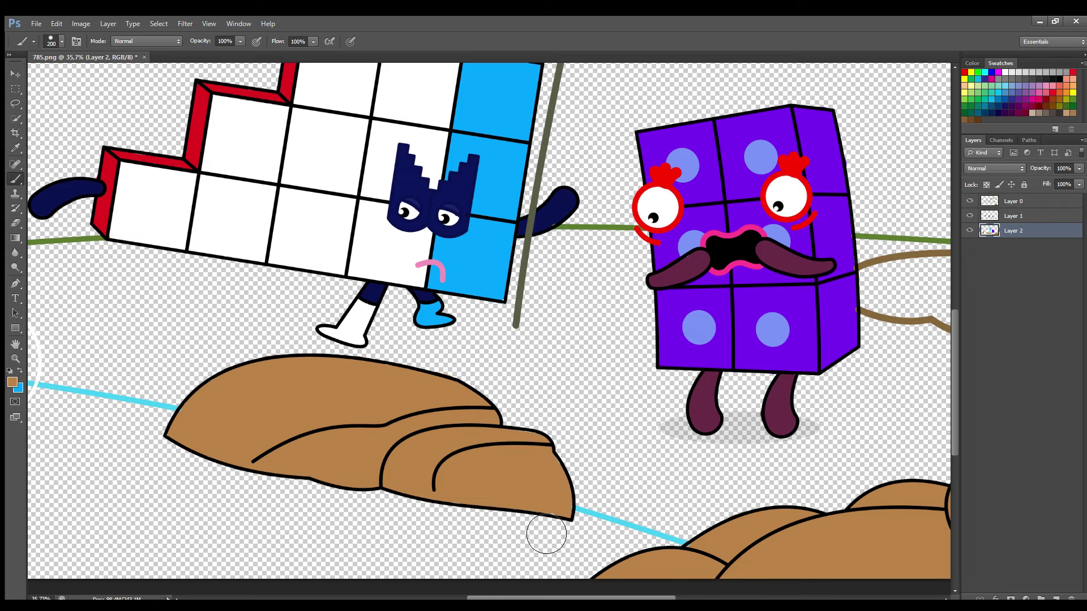
Fill the small rock below the orange character, in the picture's lower corner, with brown
drag(557, 597, 469, 597)
mouse_move(42, 524)
mouse_down()
mouse_move(61, 585)
mouse_move(99, 549)
mouse_move(82, 542)
mouse_move(114, 579)
mouse_up()
key(bracketleft)
key(bracketleft)
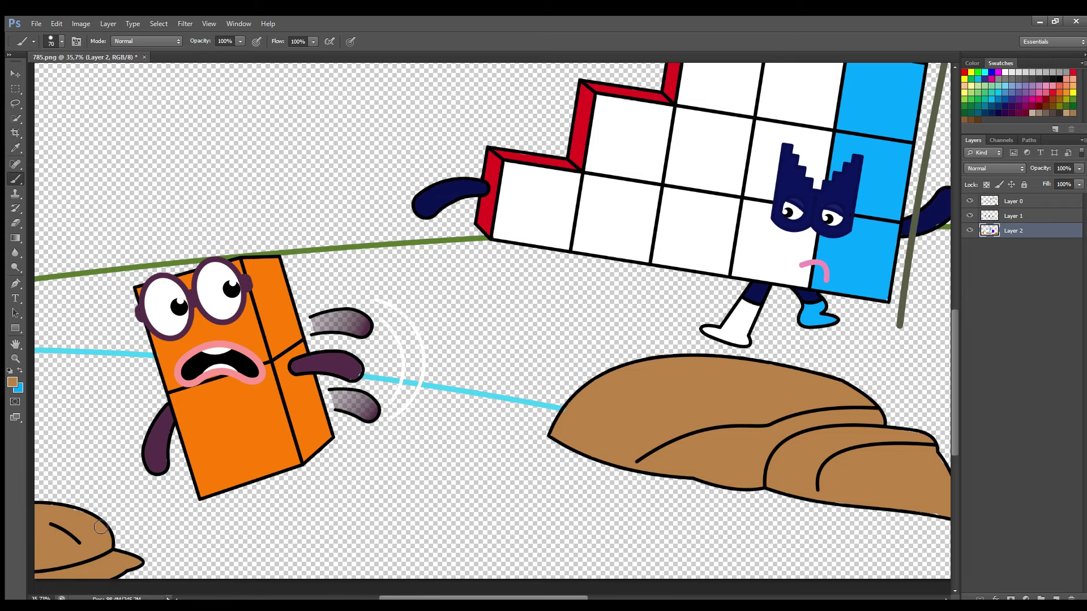
Sample the brown of the tree's outline as the brush colour and make Layer 1 active
drag(458, 597, 617, 590)
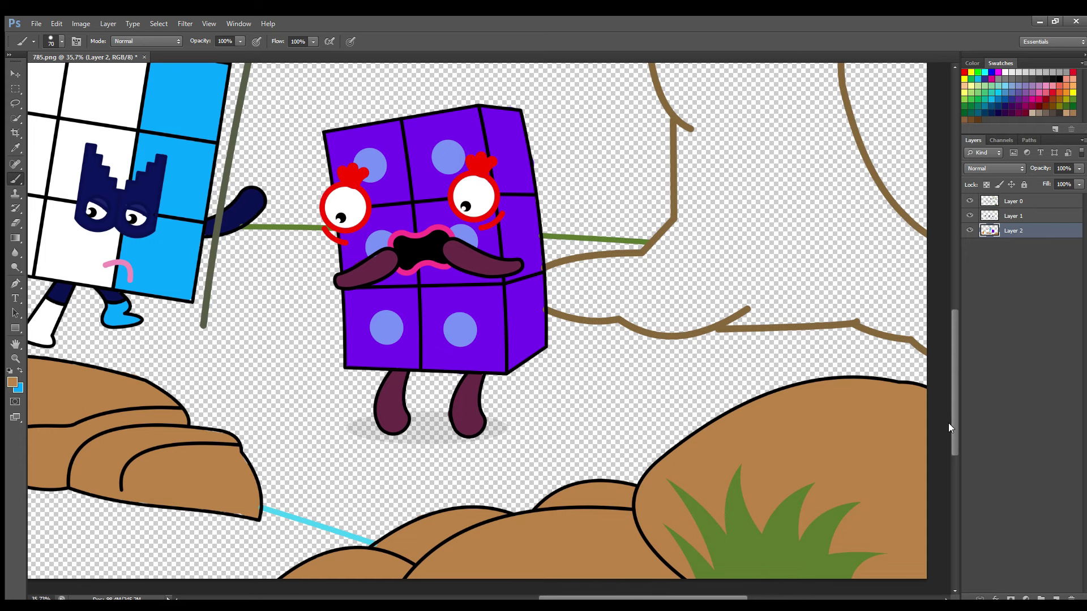
mouse_move(949, 428)
mouse_down()
mouse_move(946, 315)
mouse_move(946, 324)
mouse_up()
key(i)
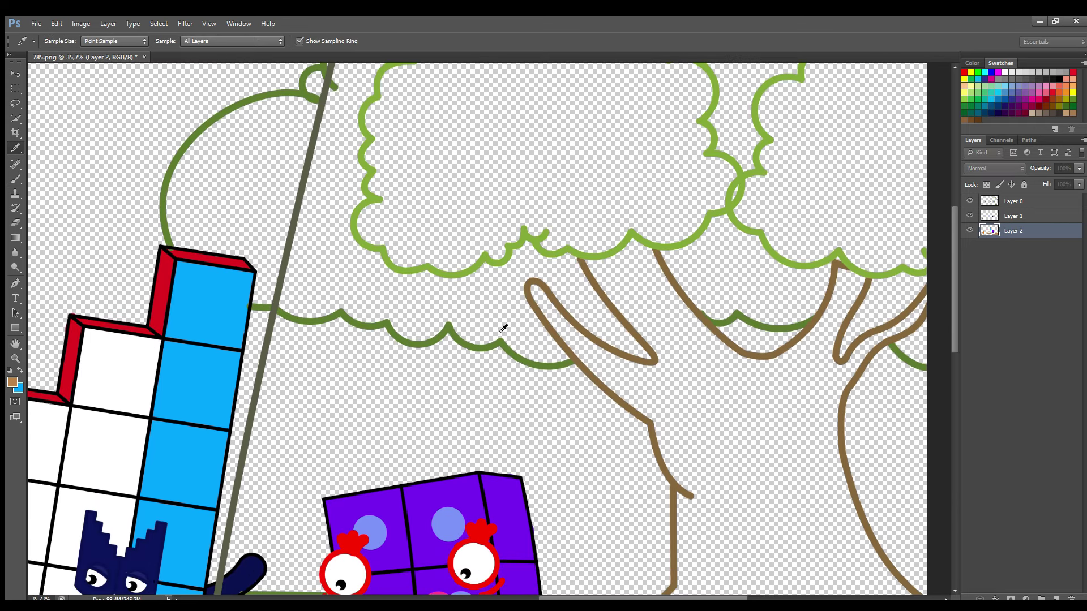
click(616, 357)
key(b)
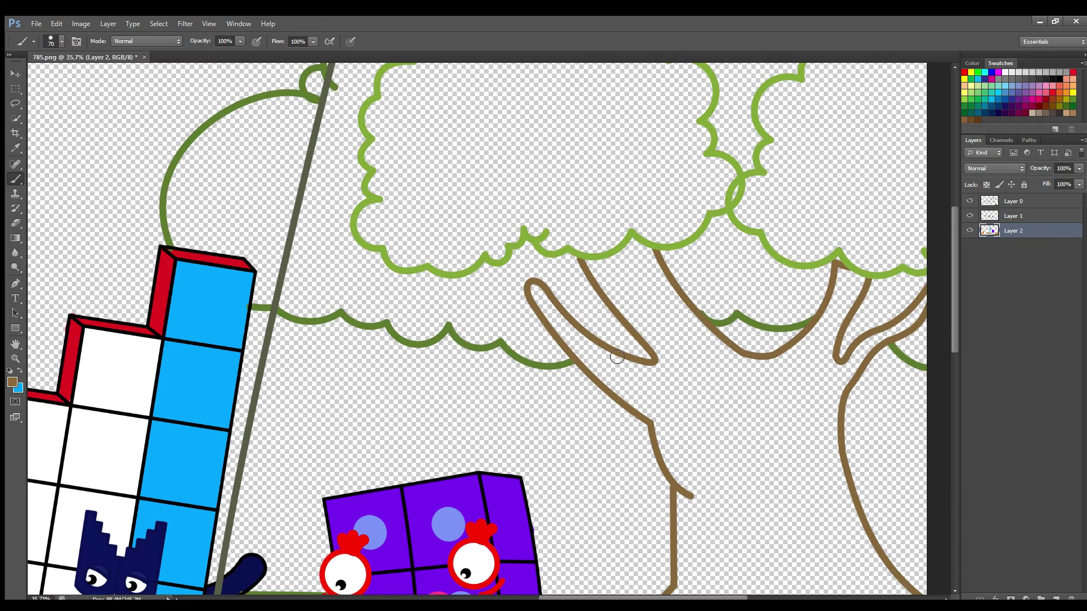
click(1001, 220)
Fill the tree's branches beneath the light green foliage outline with the sampled brown
key(bracketright)
key(bracketright)
key(bracketright)
key(bracketright)
mouse_move(537, 292)
mouse_down()
mouse_move(631, 380)
mouse_move(572, 345)
mouse_move(624, 384)
mouse_move(600, 364)
mouse_move(632, 382)
mouse_move(675, 381)
mouse_move(666, 346)
mouse_move(596, 268)
mouse_move(630, 314)
mouse_move(611, 288)
mouse_move(617, 266)
mouse_move(643, 257)
mouse_move(690, 325)
mouse_move(640, 291)
mouse_move(750, 383)
mouse_move(823, 352)
mouse_move(855, 286)
mouse_move(862, 294)
mouse_move(837, 370)
mouse_up()
key(bracketleft)
key(bracketleft)
key(bracketleft)
key(bracketright)
key(bracketright)
key(bracketright)
key(bracketleft)
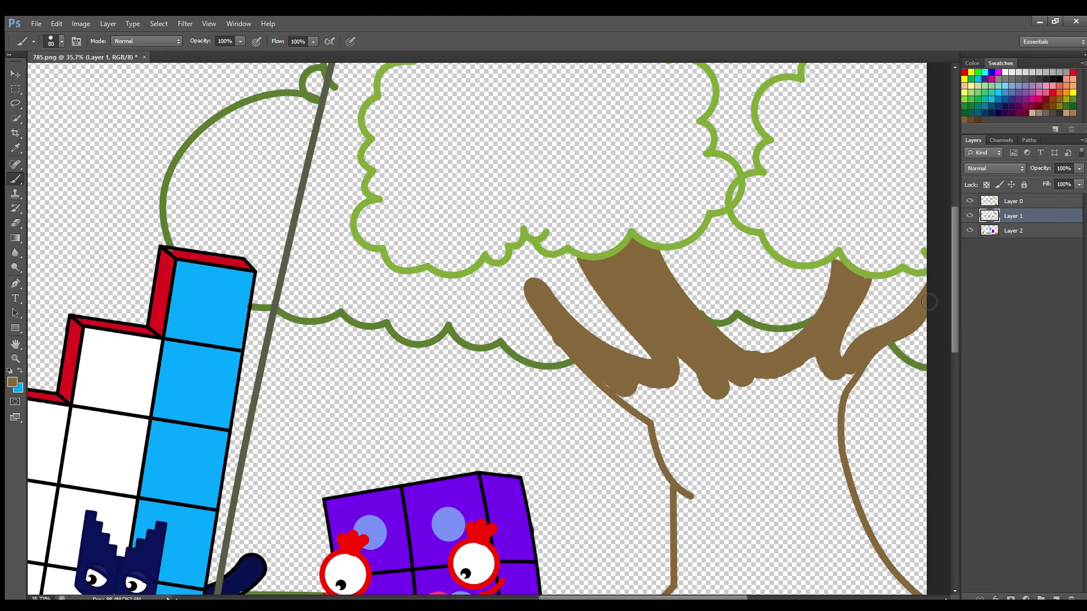
Paint brown along the inside of the trunk's edges and across the roots of the tree
drag(740, 597, 714, 598)
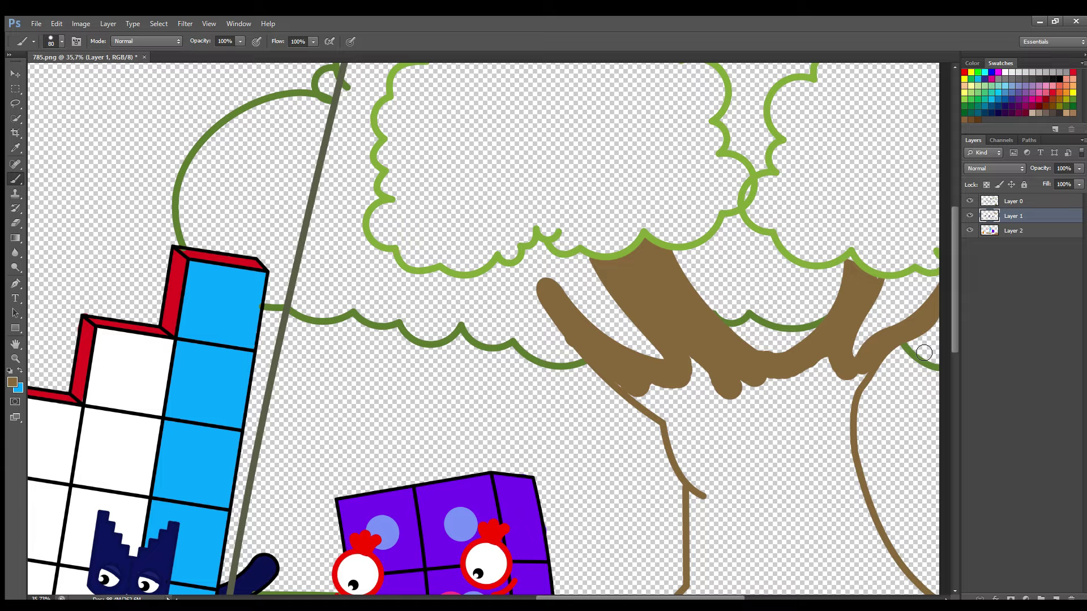
drag(953, 340, 955, 388)
key(bracketright)
key(bracketright)
key(bracketright)
key(bracketright)
mouse_move(646, 226)
mouse_down()
mouse_move(706, 266)
mouse_move(726, 337)
mouse_move(726, 446)
mouse_move(723, 380)
mouse_move(714, 456)
mouse_move(682, 489)
mouse_move(654, 489)
mouse_move(658, 469)
mouse_move(577, 477)
mouse_move(631, 469)
mouse_move(574, 485)
mouse_move(574, 504)
mouse_move(631, 514)
mouse_move(591, 497)
mouse_move(677, 496)
mouse_move(660, 518)
mouse_move(736, 519)
mouse_move(705, 527)
mouse_move(899, 506)
mouse_move(910, 532)
mouse_move(951, 542)
mouse_move(943, 463)
mouse_move(905, 432)
mouse_move(845, 315)
mouse_move(864, 219)
mouse_up()
key(bracketright)
key(bracketright)
key(bracketleft)
key(bracketleft)
key(bracketleft)
key(bracketleft)
drag(848, 267, 870, 363)
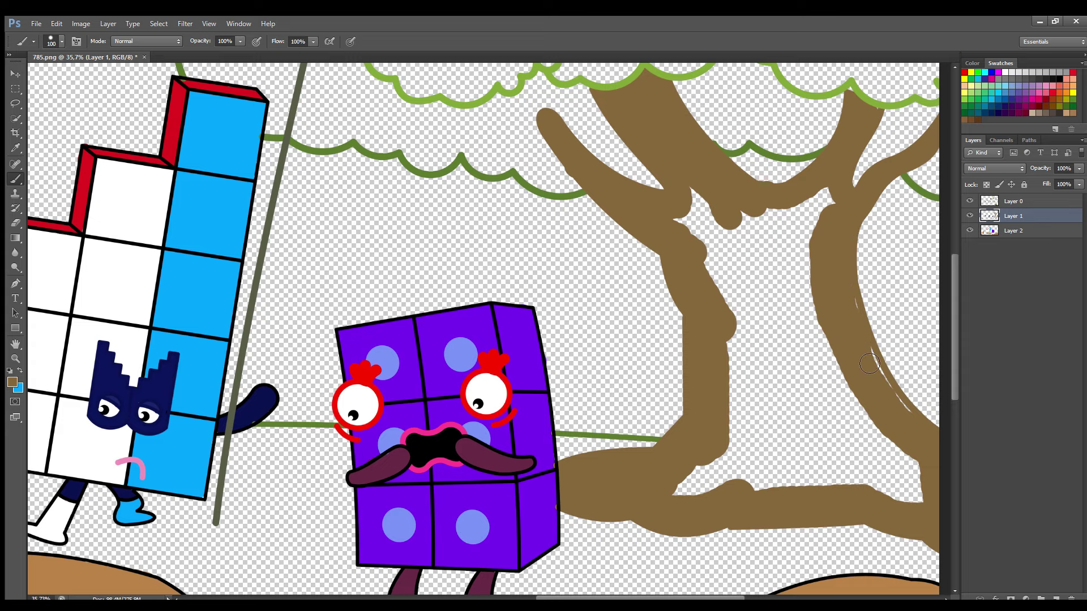
Fill the inside of the tree trunk with brown using a 250 px brush
key(bracketright)
key(bracketright)
key(bracketright)
key(bracketright)
key(bracketright)
mouse_move(830, 215)
mouse_down()
mouse_move(706, 248)
mouse_move(759, 417)
mouse_move(767, 272)
mouse_move(935, 510)
mouse_move(811, 501)
mouse_move(805, 473)
mouse_move(744, 438)
mouse_move(789, 296)
mouse_up()
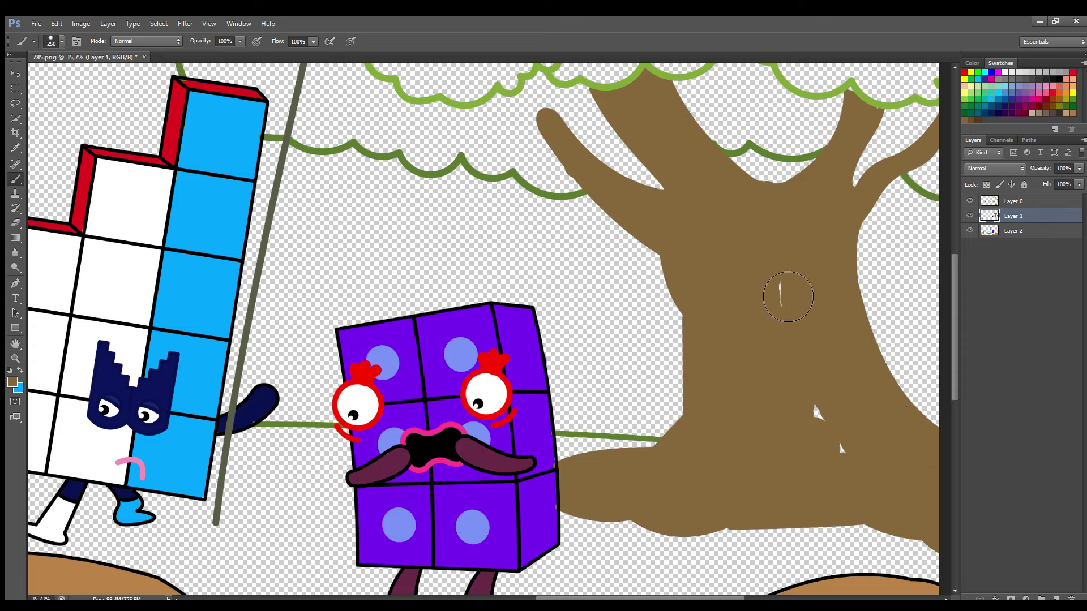
Sample the dark green foliage outline and paint along the inside of the rear foliage's edges on Layer 2
alt+click(331, 150)
drag(952, 377, 946, 322)
scroll(946, 322, down, 1)
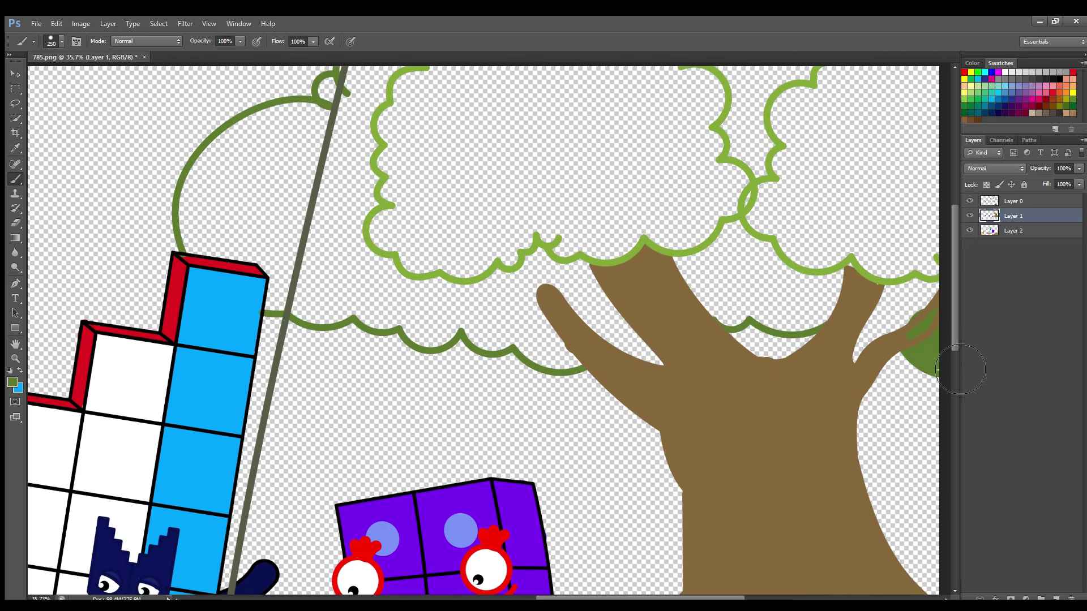
click(1039, 232)
mouse_move(943, 358)
mouse_down()
mouse_move(920, 300)
mouse_move(881, 342)
mouse_move(838, 283)
mouse_move(781, 324)
mouse_move(753, 283)
mouse_move(680, 237)
mouse_move(736, 209)
mouse_move(614, 320)
mouse_move(543, 345)
mouse_move(486, 300)
mouse_move(489, 333)
mouse_move(434, 343)
mouse_move(389, 311)
mouse_move(322, 316)
mouse_move(280, 277)
mouse_move(269, 243)
mouse_move(226, 249)
mouse_move(308, 239)
mouse_up()
key(bracketleft)
key(bracketright)
key(bracketright)
key(bracketright)
mouse_move(210, 229)
mouse_down()
mouse_move(282, 143)
mouse_move(335, 119)
mouse_move(333, 93)
mouse_up()
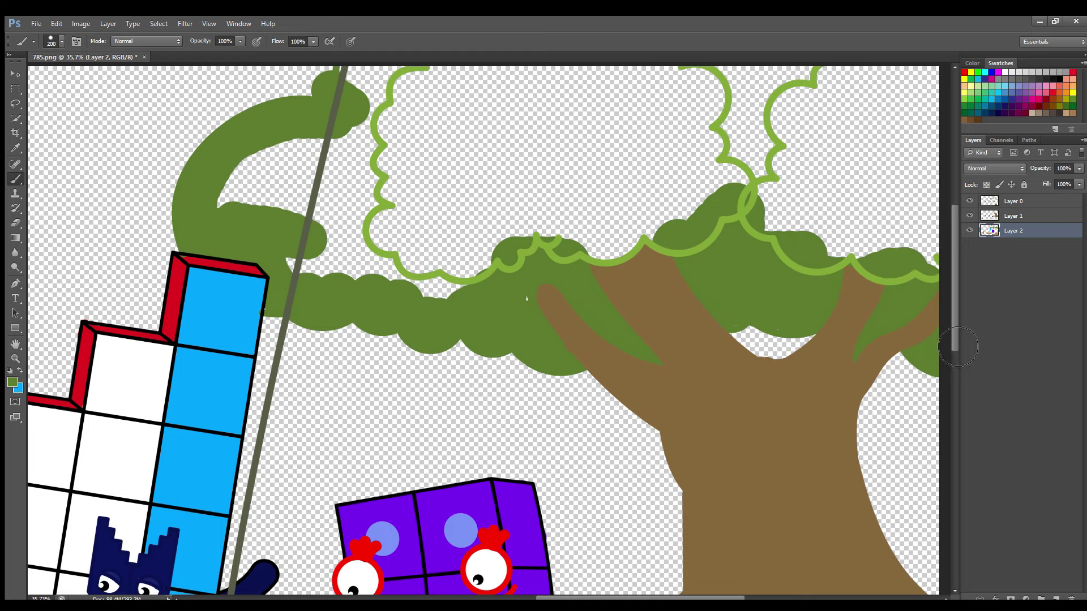
Fill the remaining rear foliage with dark green, extending it behind the light green outlines
drag(952, 336, 952, 334)
key(bracketright)
key(bracketright)
key(bracketright)
drag(373, 93, 414, 94)
mouse_move(467, 131)
mouse_down()
mouse_move(260, 193)
mouse_move(408, 289)
mouse_move(878, 241)
mouse_move(940, 250)
mouse_up()
Sample the light green foliage outline and fill both front leaf clusters of the tree with it
alt+click(371, 225)
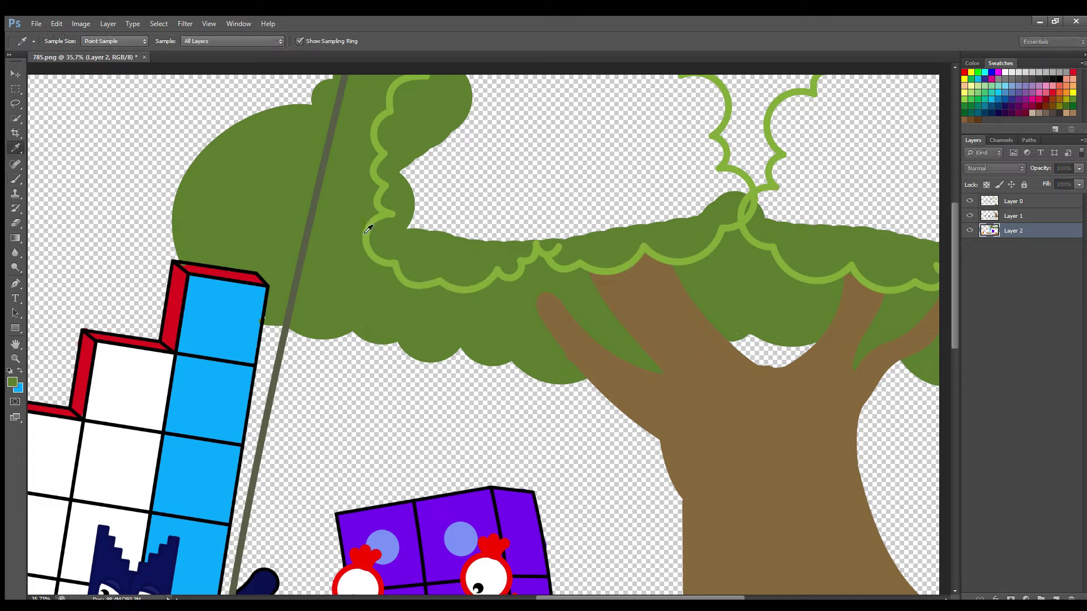
key(bracketleft)
key(bracketleft)
mouse_move(458, 105)
mouse_down()
mouse_move(422, 156)
mouse_move(401, 142)
mouse_move(411, 212)
mouse_move(393, 242)
mouse_move(464, 267)
mouse_move(441, 255)
mouse_move(538, 252)
mouse_move(566, 227)
mouse_move(600, 249)
mouse_move(652, 249)
mouse_move(742, 204)
mouse_move(681, 96)
mouse_move(725, 170)
mouse_move(660, 230)
mouse_move(468, 211)
mouse_move(469, 156)
mouse_move(784, 226)
mouse_move(790, 266)
mouse_move(889, 279)
mouse_move(903, 262)
mouse_move(928, 119)
mouse_move(854, 102)
mouse_move(832, 136)
mouse_move(823, 189)
mouse_move(917, 206)
mouse_move(881, 185)
mouse_up()
key(bracketleft)
key(ctrl+z)
key(bracketleft)
key(bracketright)
key(bracketright)
key(bracketright)
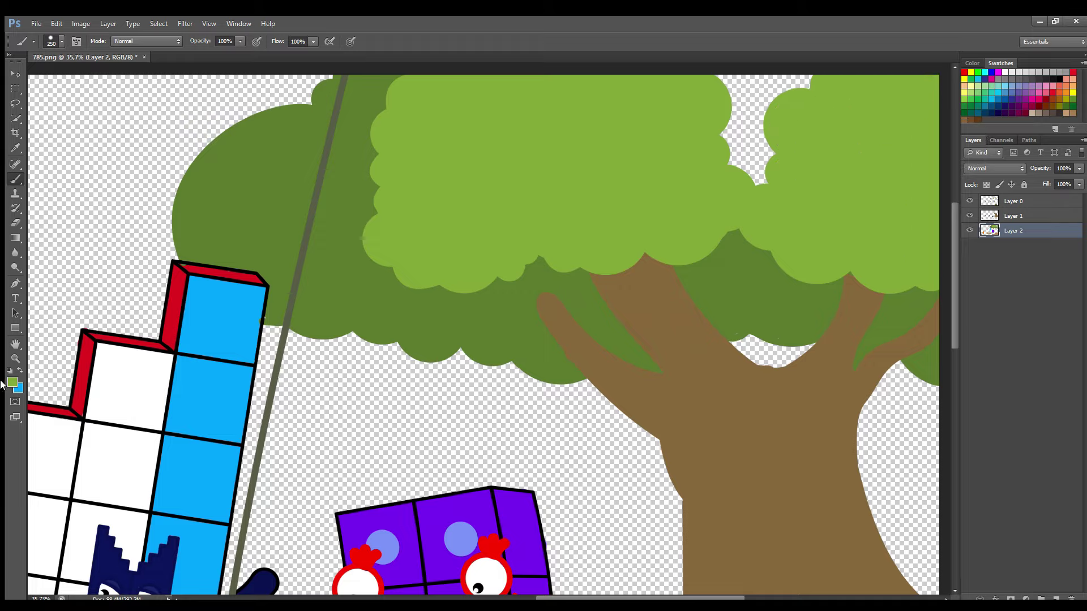
Fill the gap between the two front leaf clusters with dark green and cover the spill with light green
alt+click(334, 297)
mouse_move(736, 80)
mouse_down()
mouse_move(815, 84)
mouse_move(774, 112)
mouse_move(765, 185)
mouse_move(740, 167)
mouse_move(739, 111)
mouse_move(735, 149)
mouse_move(747, 119)
mouse_move(752, 153)
mouse_up()
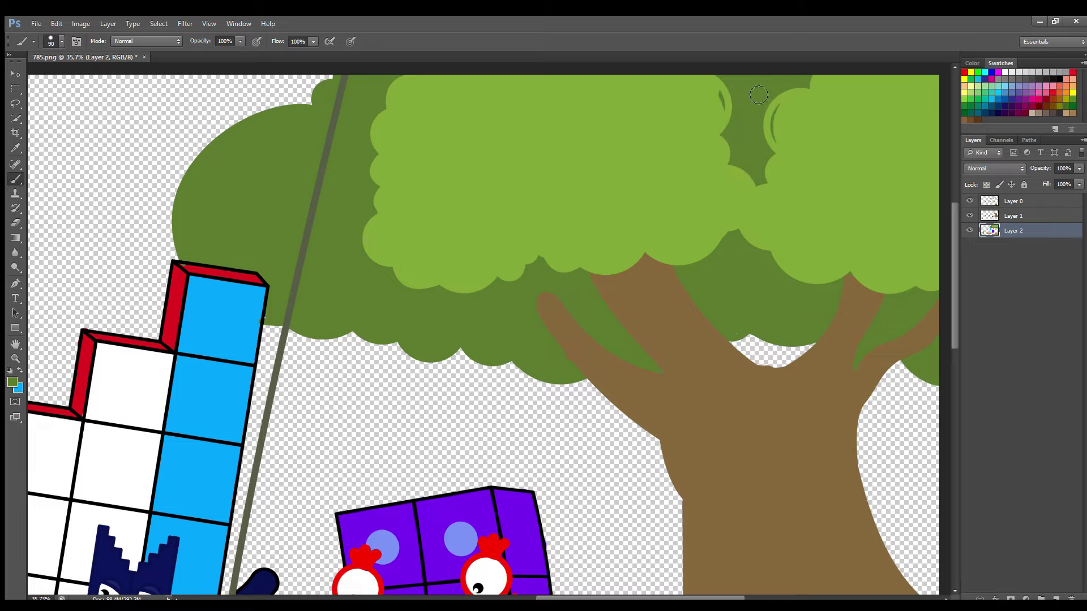
alt+click(439, 223)
scroll(661, 465, down, 5)
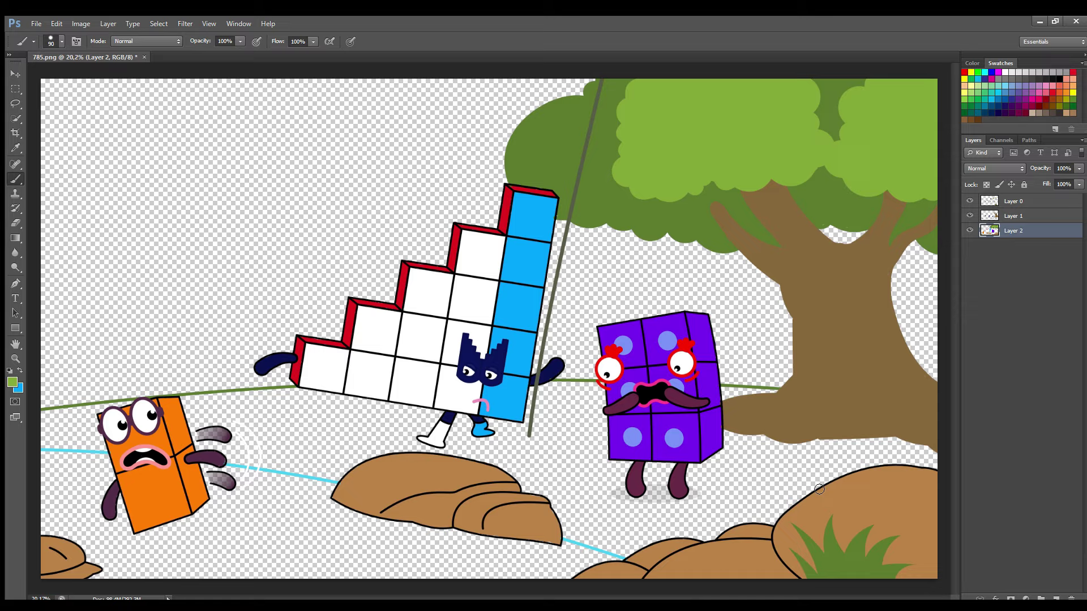
Add a layer beneath Layer 2 and fill the grassy ground with the green sampled from the horizon line
click(1056, 598)
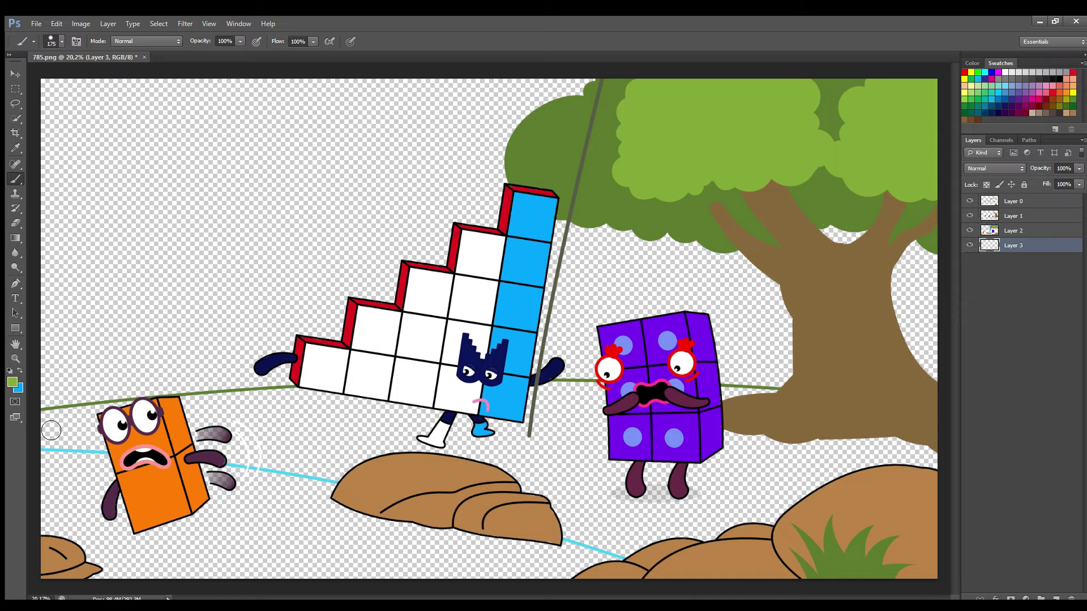
alt+click(53, 408)
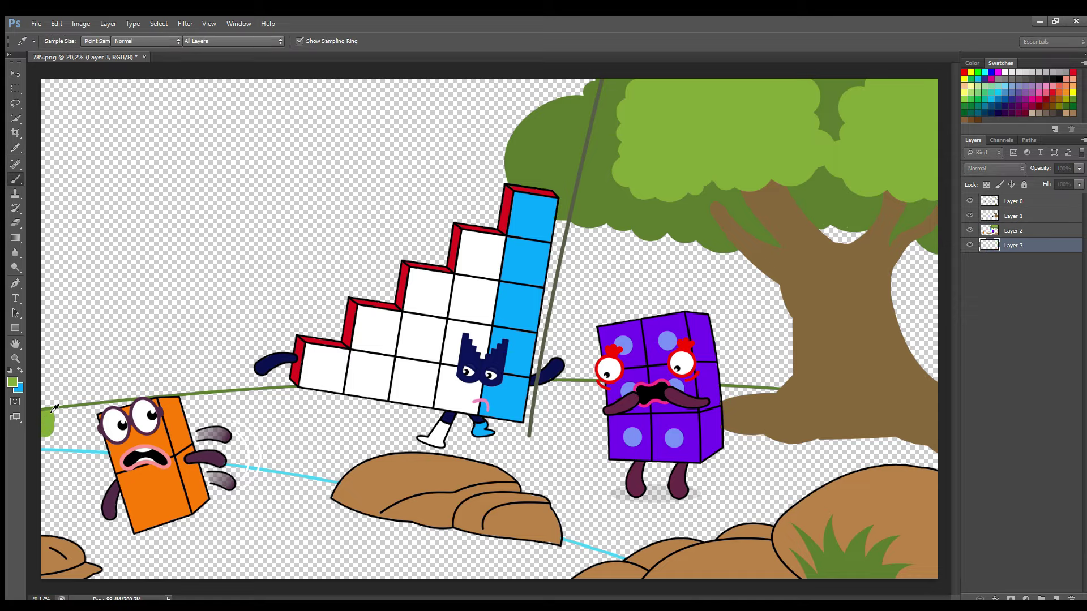
mouse_move(47, 416)
mouse_down()
mouse_move(100, 451)
mouse_move(91, 438)
mouse_move(271, 403)
mouse_up()
key(ctrl+z)
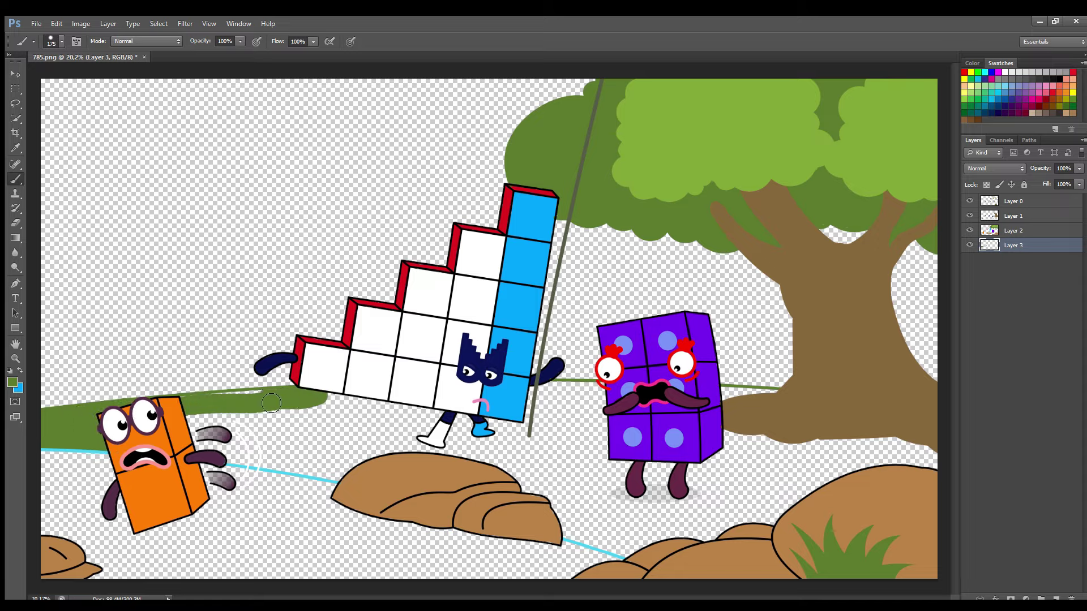
key(bracketright)
mouse_move(229, 439)
mouse_down()
mouse_move(377, 456)
mouse_move(674, 561)
mouse_move(623, 499)
mouse_move(789, 430)
mouse_up()
mouse_move(623, 425)
mouse_down()
mouse_move(244, 434)
mouse_move(446, 444)
mouse_move(798, 495)
mouse_move(605, 501)
mouse_up()
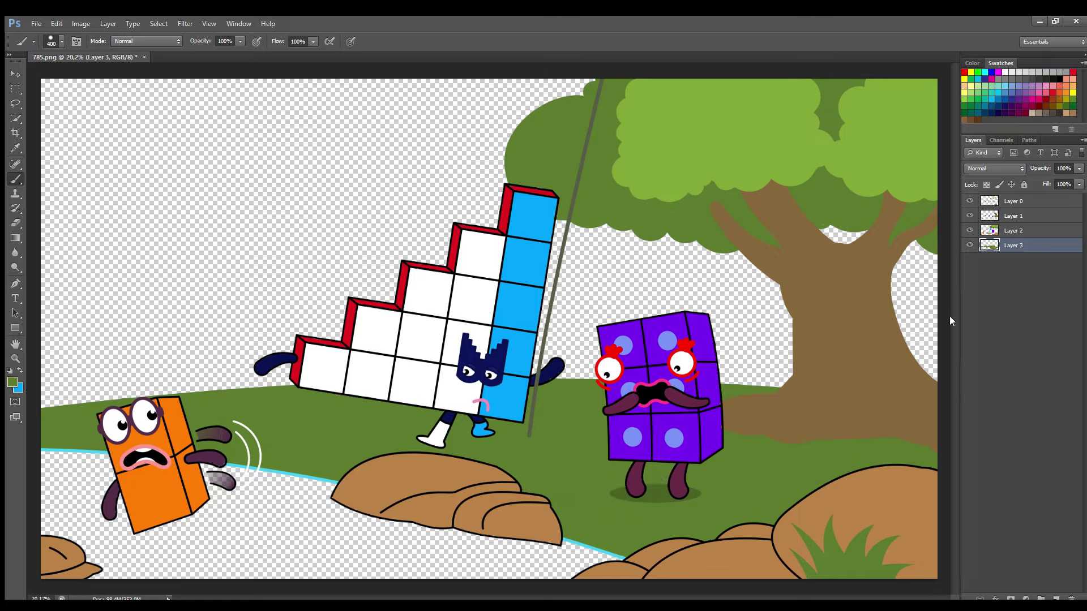
Add a layer beneath the grass and fill the river with the cyan sampled from its outline
click(1056, 598)
alt+click(77, 452)
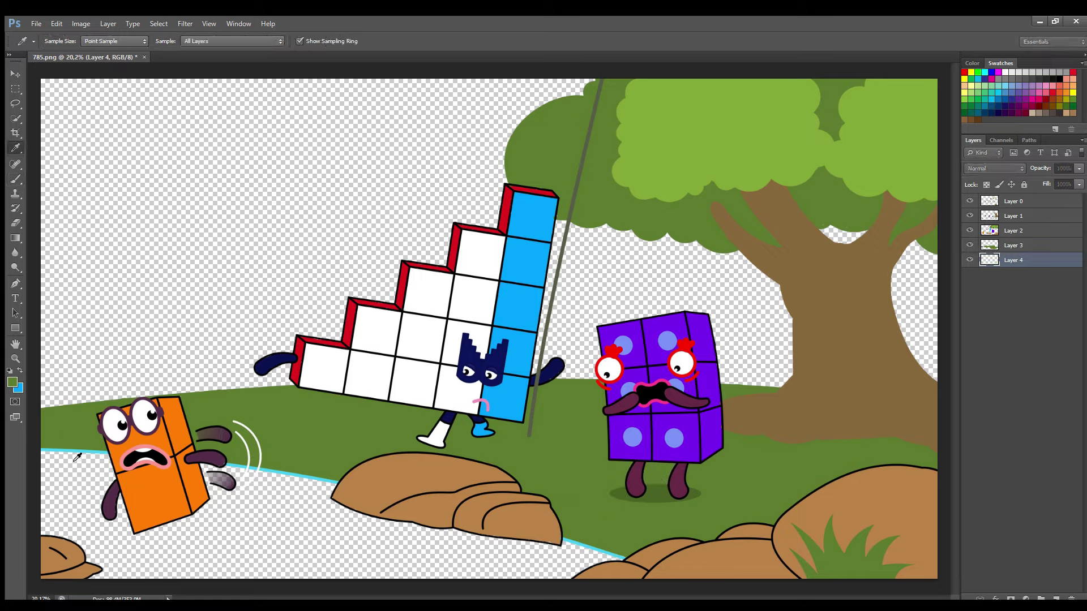
mouse_move(98, 496)
mouse_down()
mouse_move(408, 538)
mouse_move(107, 527)
mouse_move(113, 538)
mouse_move(459, 561)
mouse_move(100, 598)
mouse_up()
Paint a row of rounded dark green bushes along the horizon behind the grass on Layer 4
alt+click(872, 453)
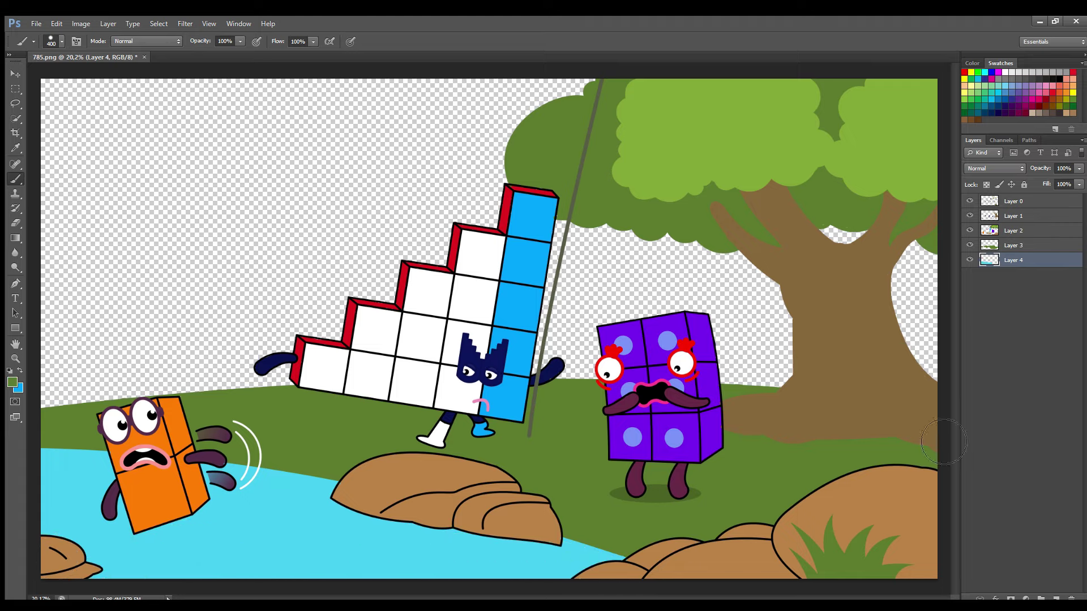
key(i)
key(b)
mouse_move(74, 409)
mouse_down()
mouse_move(178, 404)
mouse_move(152, 370)
mouse_move(82, 393)
mouse_move(96, 381)
mouse_up()
mouse_move(258, 391)
mouse_down()
mouse_move(266, 368)
mouse_move(323, 378)
mouse_up()
mouse_move(545, 377)
mouse_down()
mouse_move(731, 375)
mouse_move(744, 391)
mouse_up()
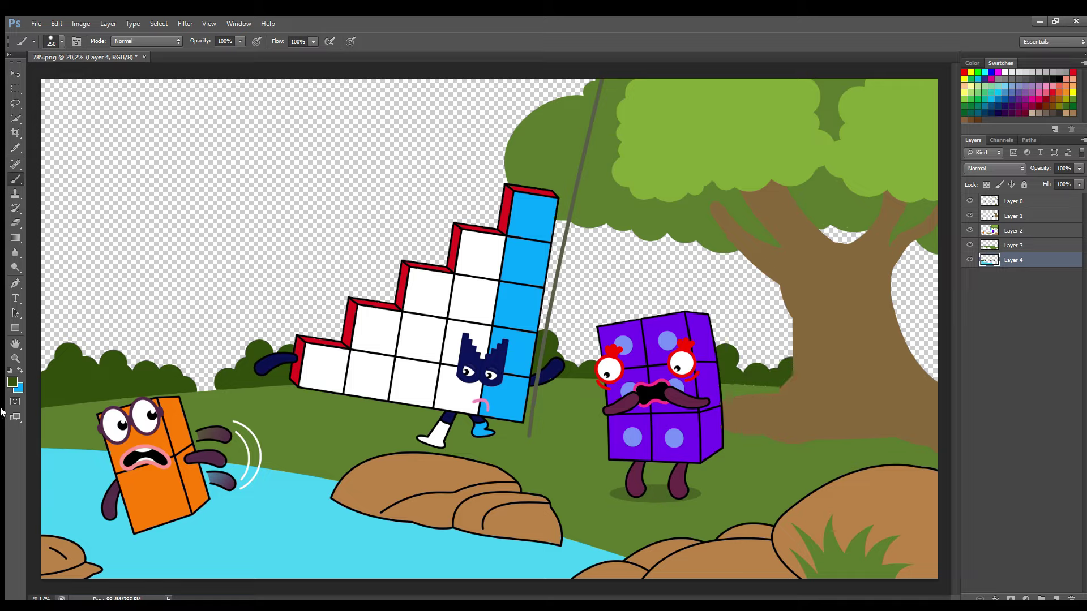
Paint lower bushes in a slightly lighter green in front of the dark ones along the horizon
key(i)
key(Return)
mouse_move(56, 405)
mouse_down()
mouse_move(87, 412)
mouse_move(79, 397)
mouse_move(80, 409)
mouse_move(100, 409)
mouse_move(98, 391)
mouse_move(98, 402)
mouse_move(145, 405)
mouse_up()
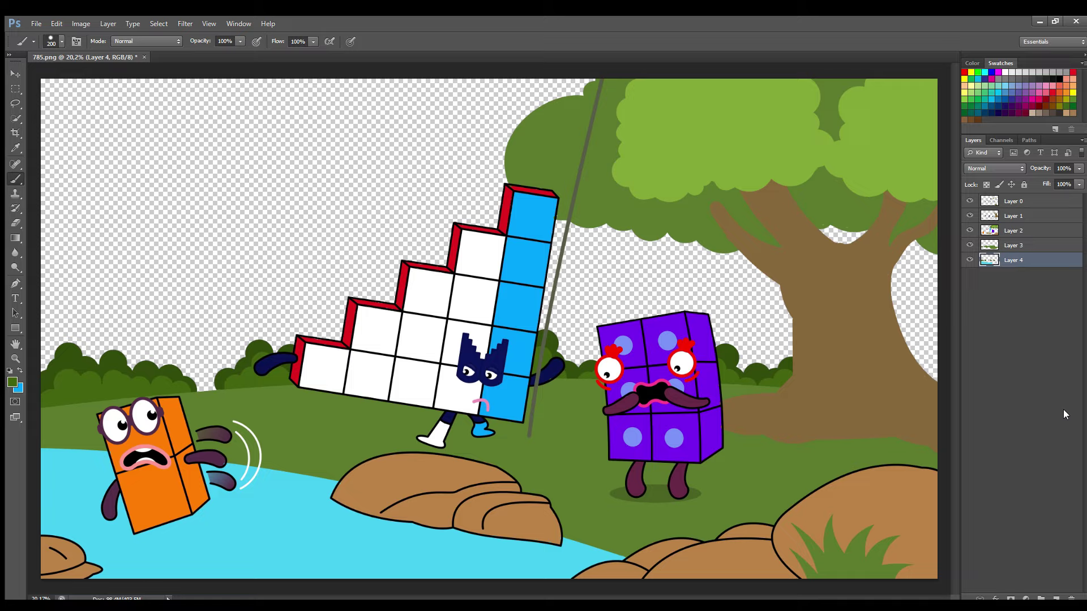
Add a layer beneath Layer 4 and paint a soft yellow glow behind the bushes
key(ctrl+shift+alt+n)
key(i)
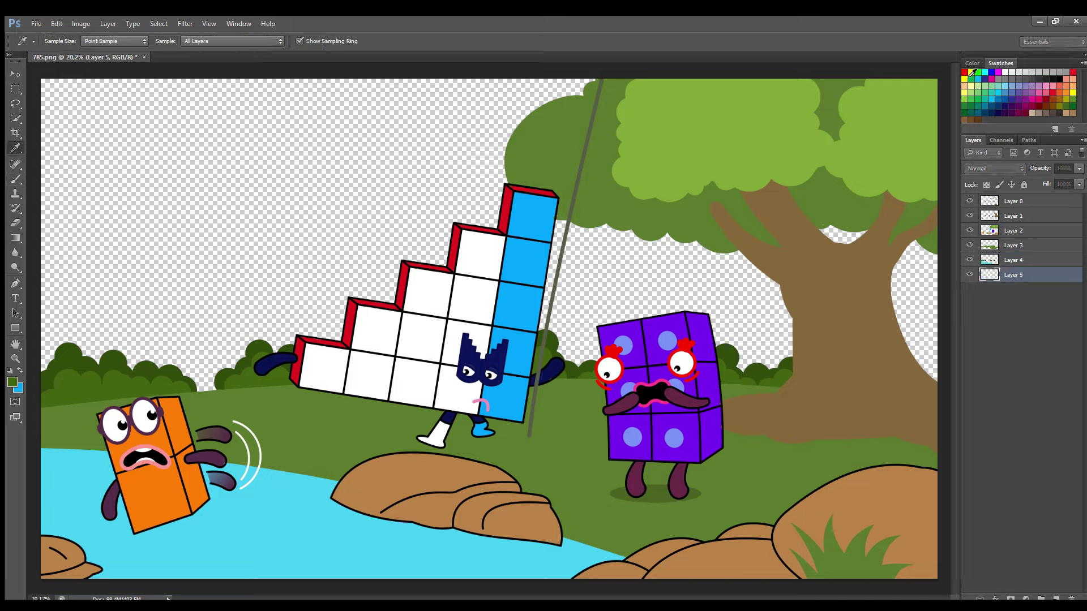
key(b)
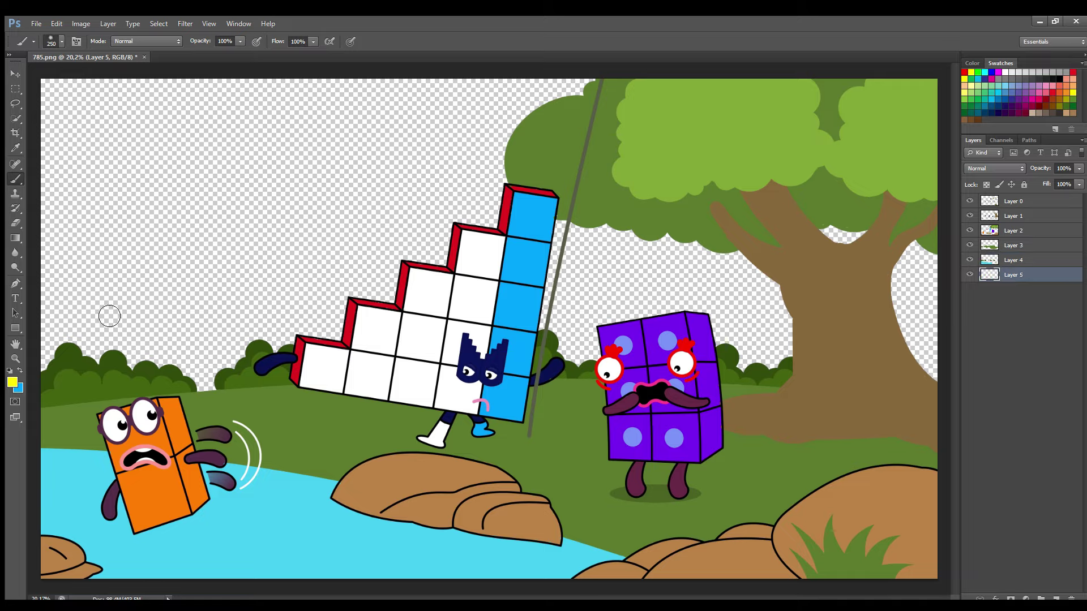
mouse_move(72, 371)
mouse_down()
mouse_move(195, 386)
mouse_move(237, 409)
mouse_move(273, 369)
mouse_move(379, 379)
mouse_move(554, 358)
mouse_move(585, 385)
mouse_move(609, 364)
mouse_move(720, 370)
mouse_move(757, 394)
mouse_move(822, 385)
mouse_up()
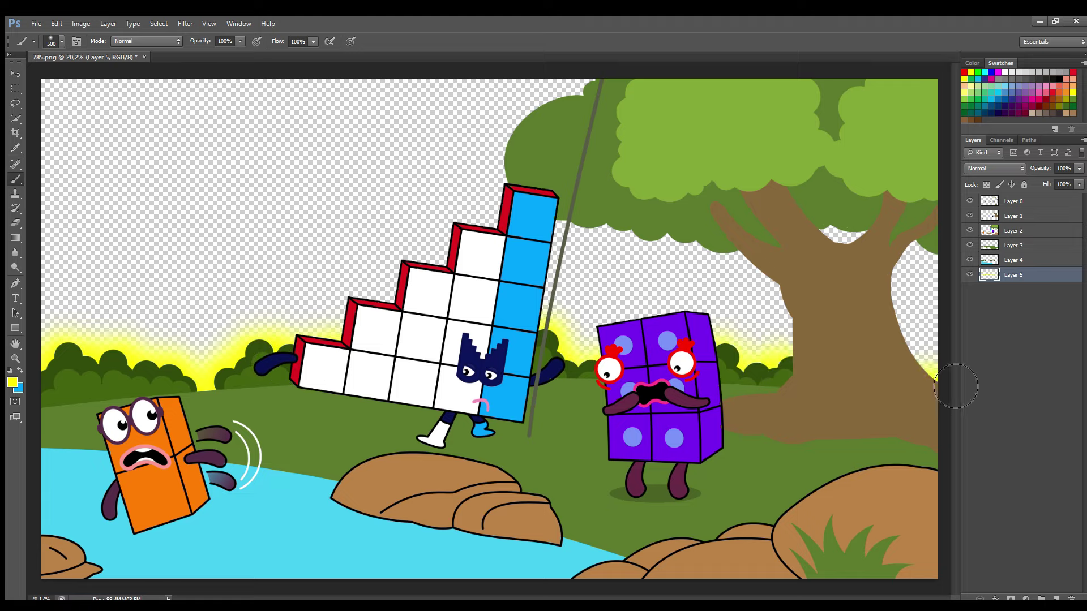
Paint soft cloud streaks across the sky on Layer 5 in the river's cyan with a 600 px brush
key(i)
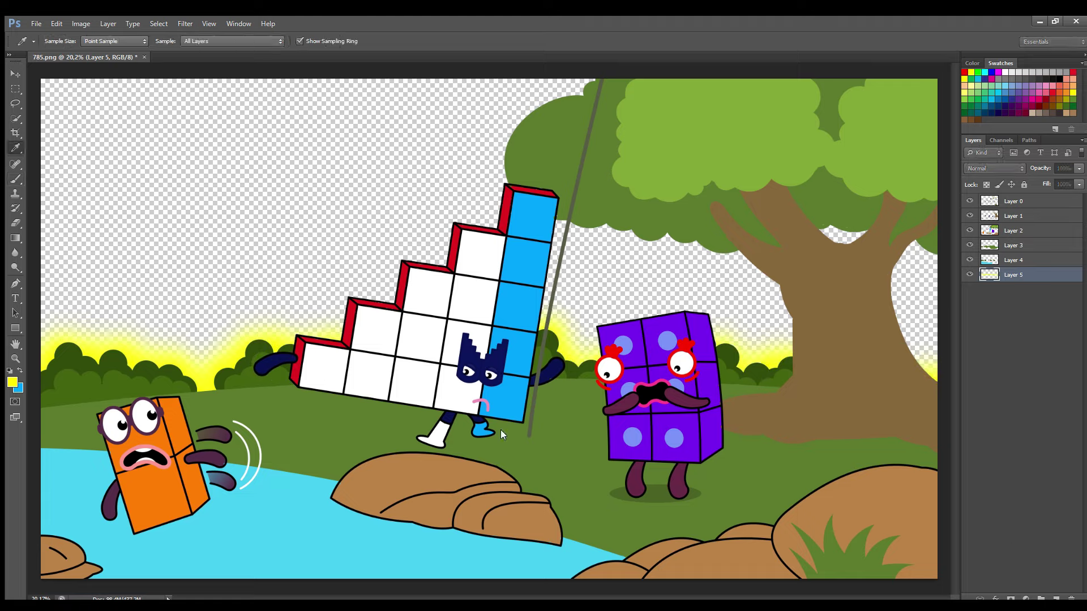
click(455, 421)
key(b)
mouse_move(80, 116)
mouse_down()
mouse_move(61, 156)
mouse_move(261, 203)
mouse_move(47, 271)
mouse_move(117, 214)
mouse_up()
key(ctrl+z)
mouse_move(79, 166)
mouse_down()
mouse_move(81, 128)
mouse_move(202, 213)
mouse_move(135, 220)
mouse_move(65, 164)
mouse_up()
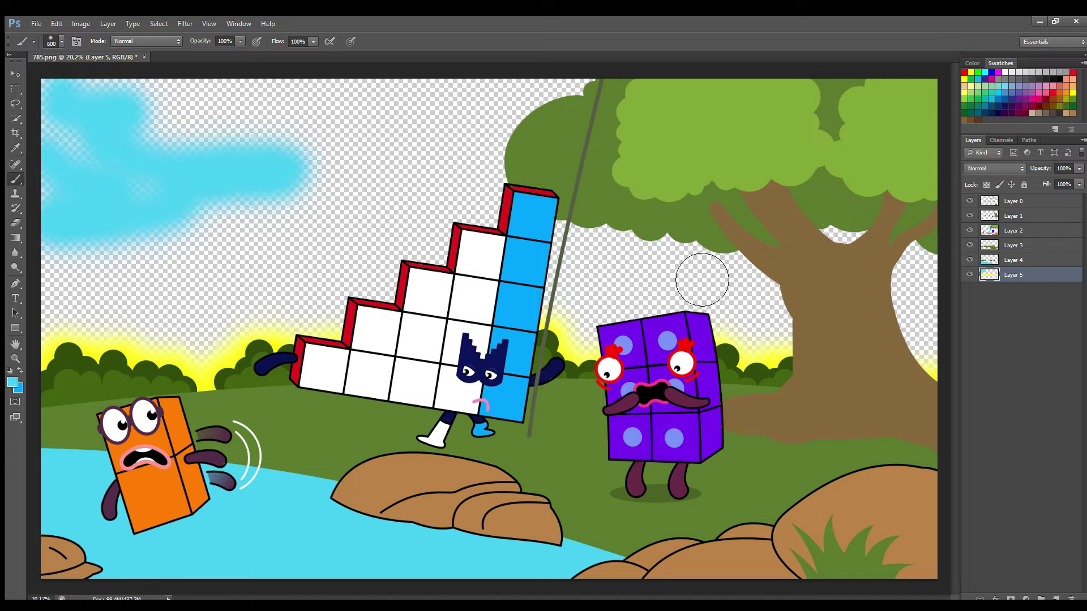
mouse_move(747, 249)
mouse_down()
mouse_move(605, 261)
mouse_move(538, 119)
mouse_move(586, 85)
mouse_up()
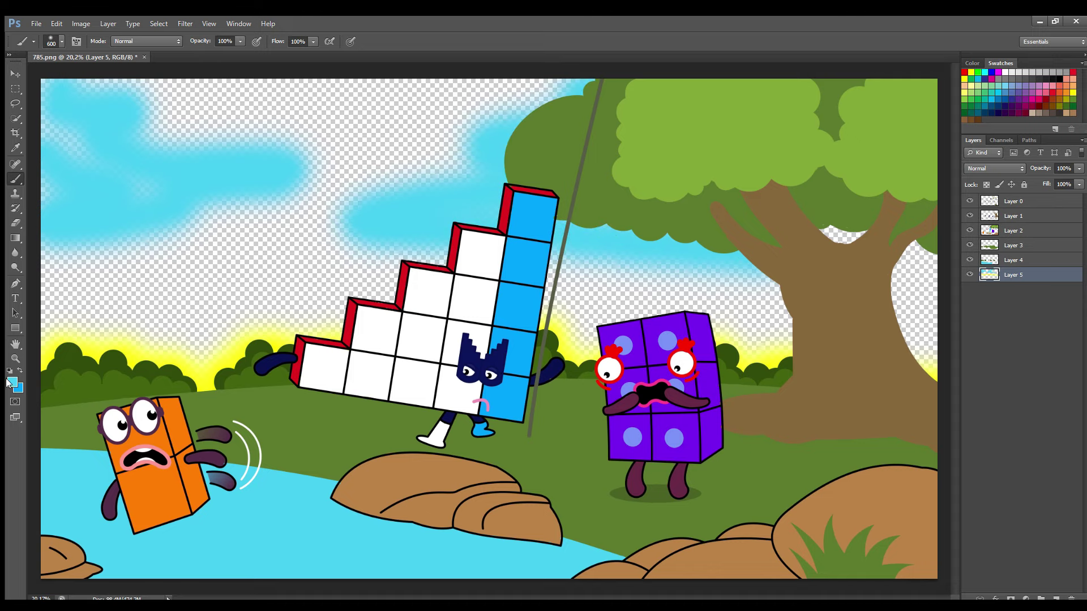
Add a layer beneath Layer 5 and set the brush colour to a medium blue for the sky
click(1056, 599)
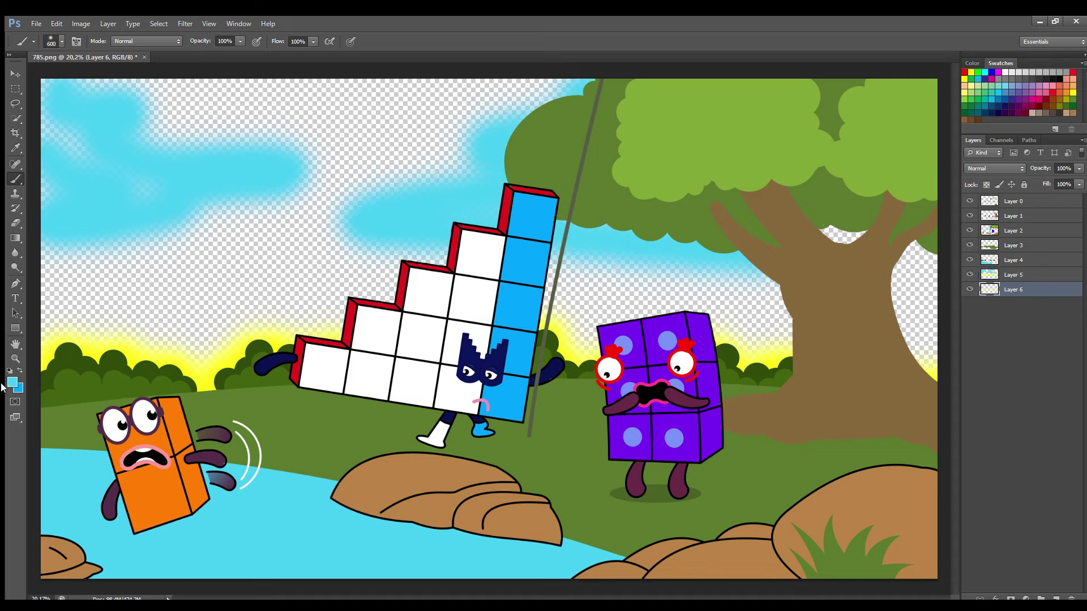
key(i)
key(b)
mouse_move(114, 138)
mouse_down()
mouse_move(60, 170)
mouse_move(308, 296)
mouse_move(377, 368)
mouse_up()
key(ctrl+z)
key(i)
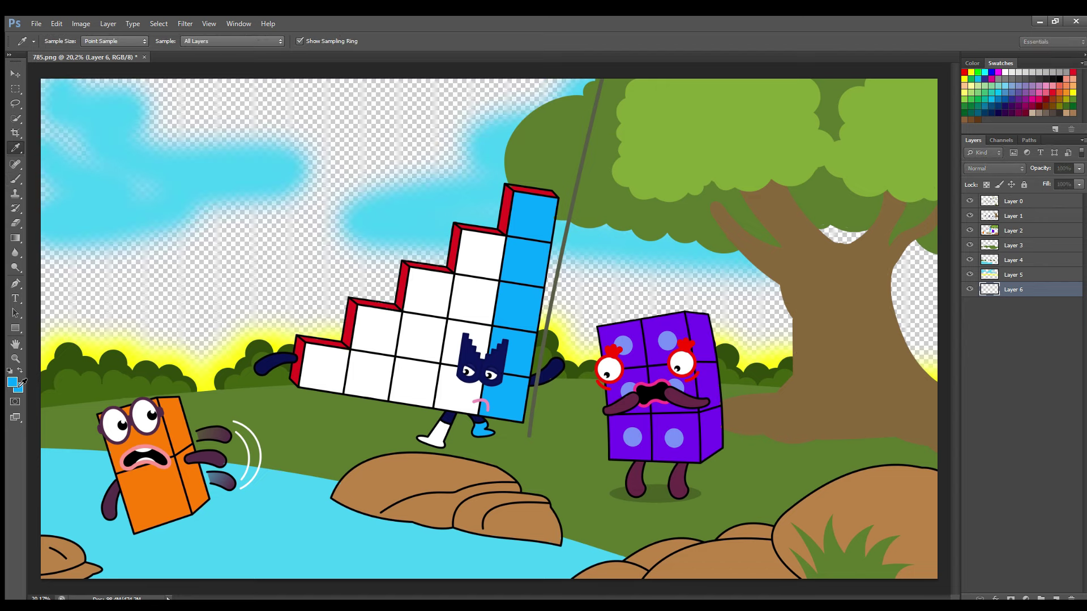
key(b)
Erase the cyan cloud streaks from Layer 5
click(1025, 276)
click(13, 222)
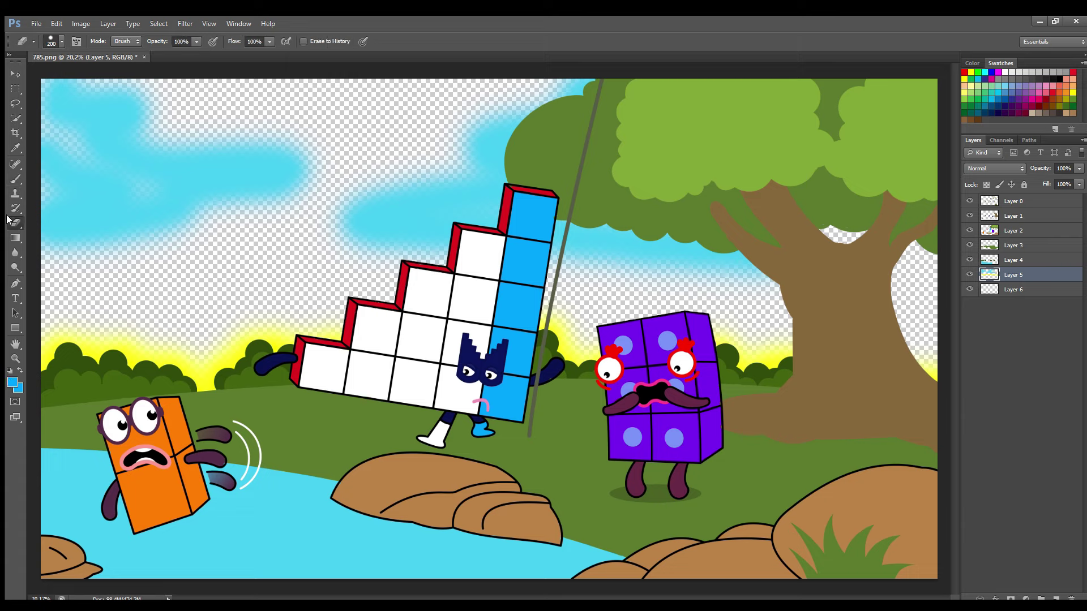
alt+right_click(318, 194)
mouse_move(272, 238)
mouse_down()
mouse_move(172, 262)
mouse_move(351, 249)
mouse_move(853, 291)
mouse_move(235, 175)
mouse_up()
Paint soft light blue cloud streaks across the sky on Layer 5 with a 600 px brush
key(i)
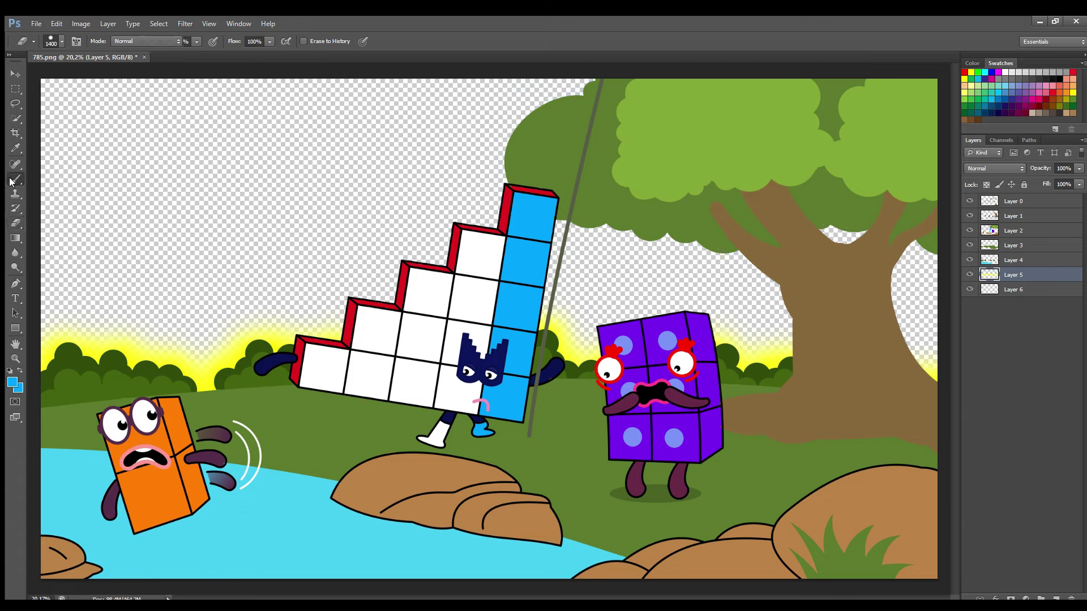
key(b)
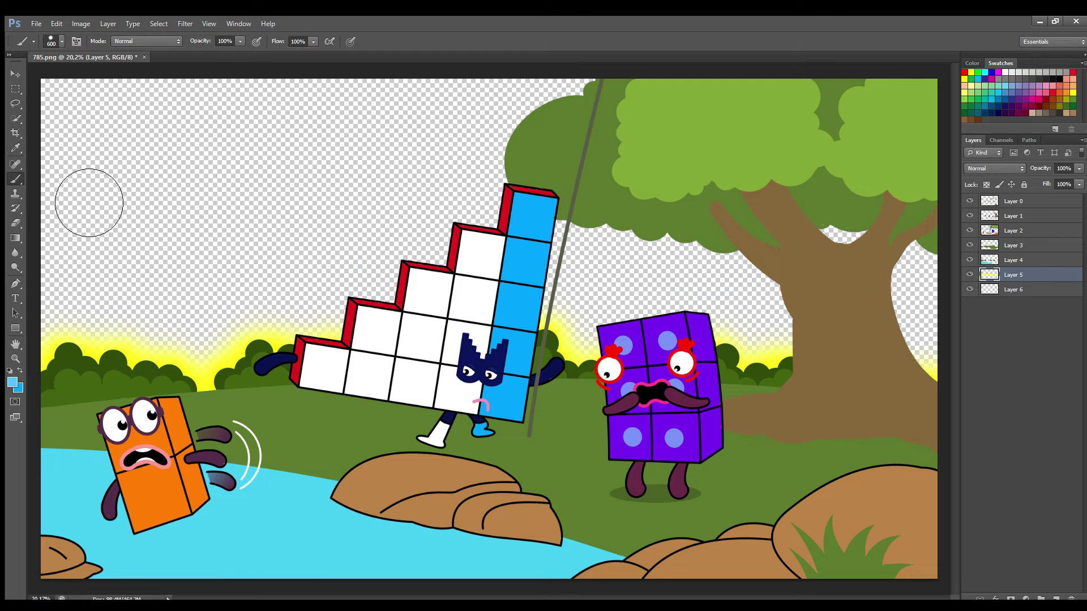
drag(85, 116, 179, 119)
key(ctrl+z)
mouse_move(34, 130)
mouse_down()
mouse_move(110, 122)
mouse_move(226, 237)
mouse_move(145, 170)
mouse_move(527, 269)
mouse_move(740, 114)
mouse_up()
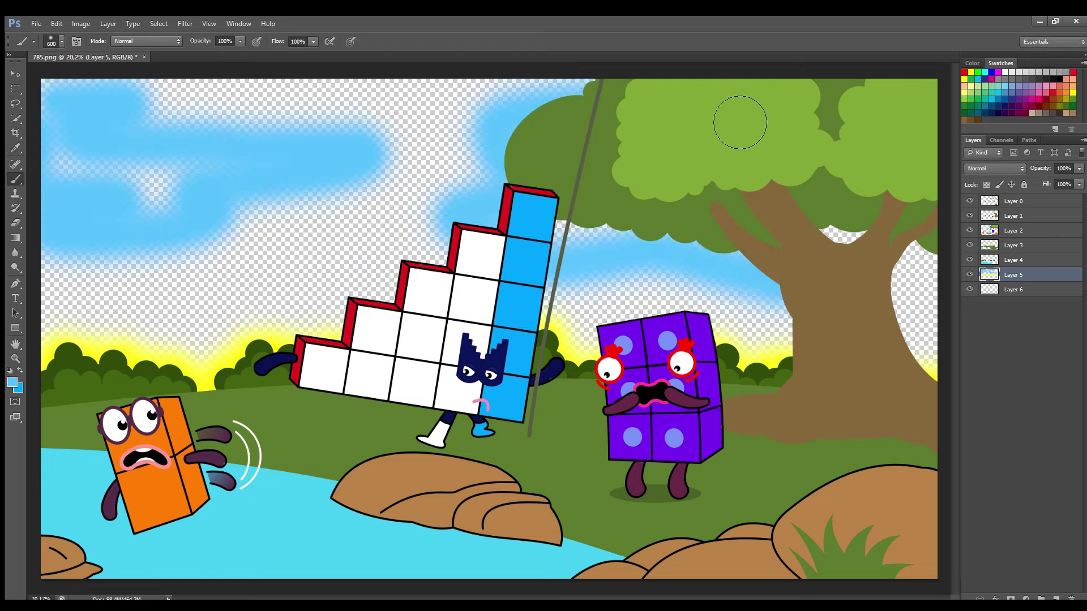
Fill the whole sky behind the clouds with medium blue on Layer 6, enlarging the soft brush to 1400 px
key(i)
key(b)
click(984, 288)
mouse_move(561, 108)
mouse_down()
mouse_move(230, 139)
mouse_move(115, 217)
mouse_up()
key(bracketright)
key(bracketright)
key(bracketright)
key(bracketright)
key(bracketright)
key(bracketright)
key(bracketright)
key(bracketright)
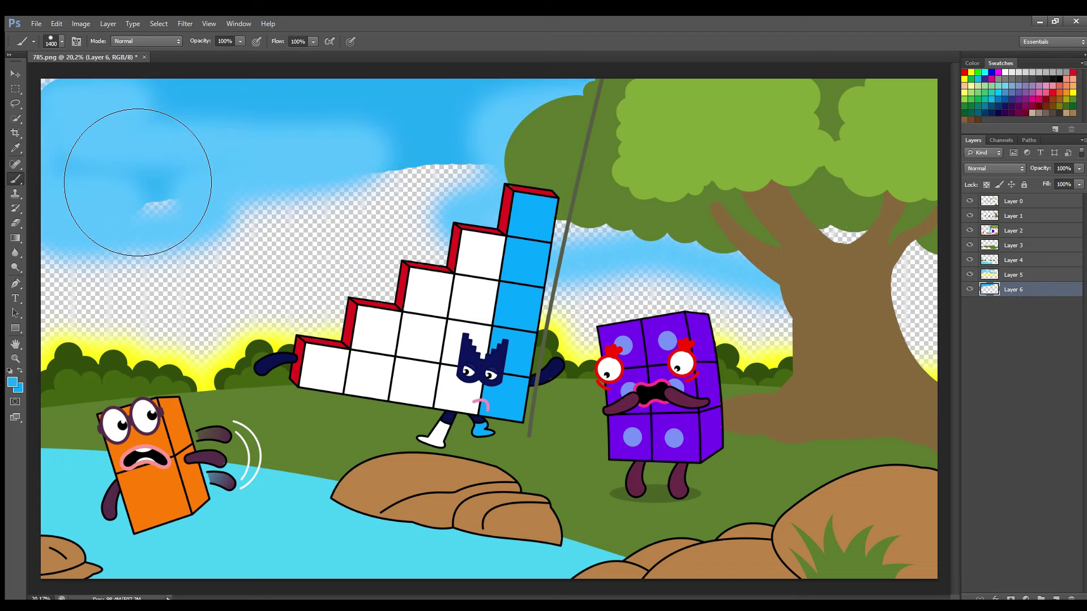
mouse_move(138, 182)
mouse_down()
mouse_move(175, 243)
mouse_move(860, 306)
mouse_up()
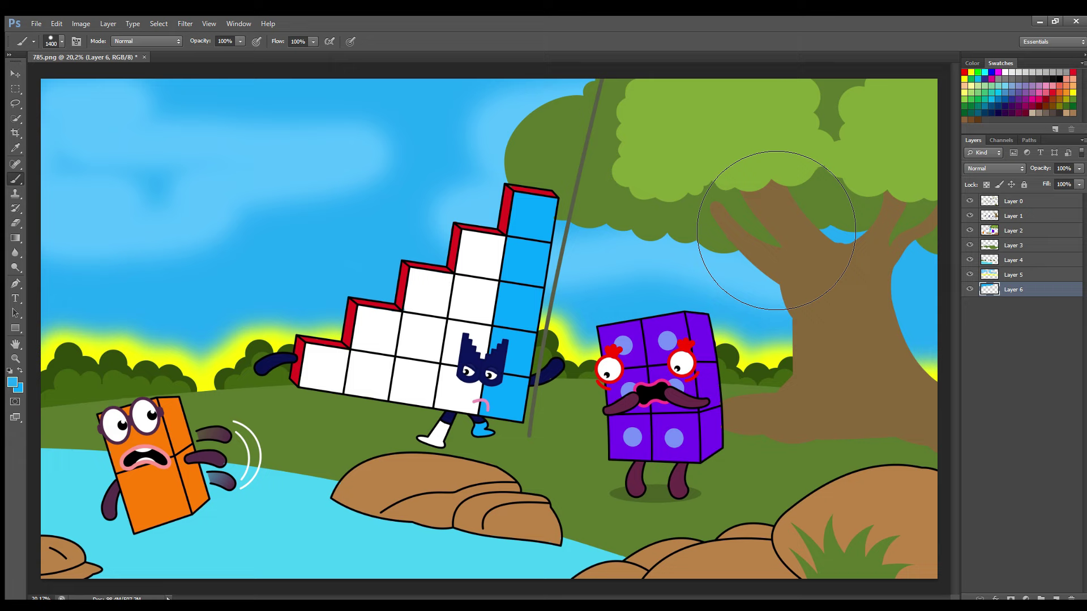
Paint soft river cyan over the base of the orange character on Layer 0 so it sinks into the water
key(i)
key(b)
click(1014, 202)
key(bracketleft)
key(bracketleft)
key(bracketleft)
key(bracketleft)
key(bracketleft)
key(bracketleft)
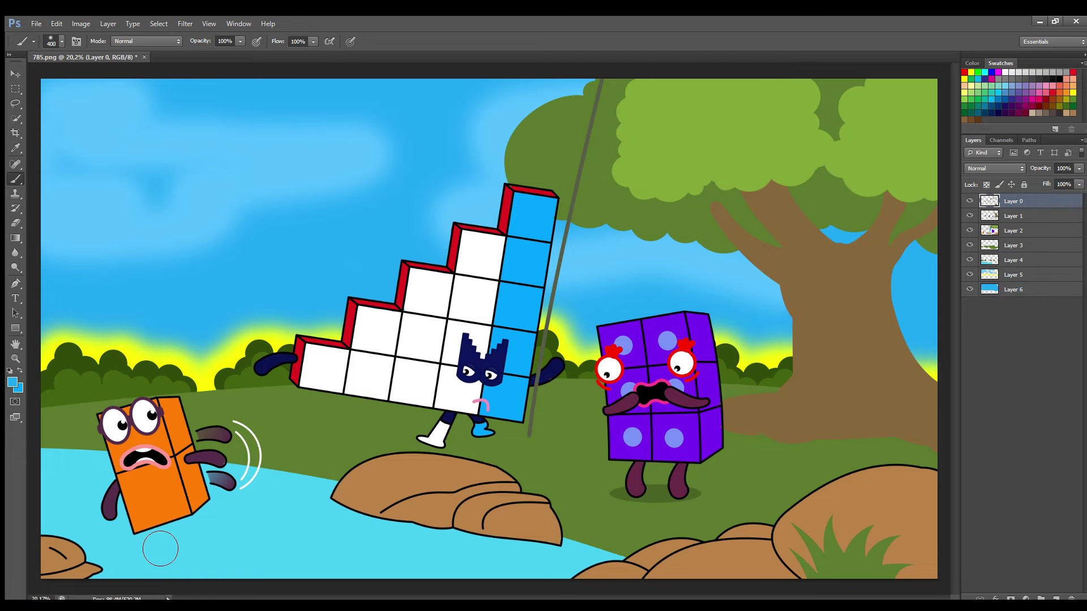
mouse_move(107, 538)
mouse_down()
mouse_move(85, 524)
mouse_move(213, 544)
mouse_up()
key(ctrl+z)
mouse_move(98, 540)
mouse_down()
mouse_move(187, 523)
mouse_move(137, 545)
mouse_up()
Blend the lower edges of the layered rock and the small corner rock into the river with soft cyan
mouse_move(338, 507)
mouse_down()
mouse_move(374, 530)
mouse_move(552, 560)
mouse_move(517, 545)
mouse_move(388, 534)
mouse_move(317, 486)
mouse_move(269, 492)
mouse_move(279, 505)
mouse_move(620, 565)
mouse_up()
key(ctrl+z)
key(ctrl+z)
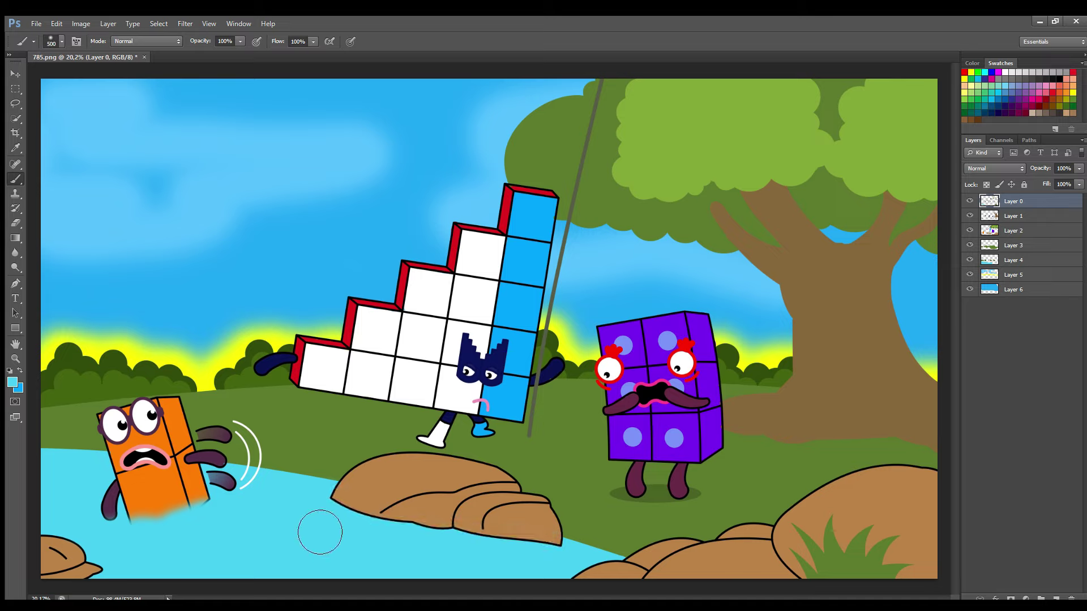
drag(308, 498, 401, 544)
key(ctrl+z)
key(bracketleft)
key(bracketleft)
key(bracketleft)
mouse_move(341, 492)
mouse_down()
mouse_move(333, 507)
mouse_move(560, 544)
mouse_up()
key(ctrl+z)
mouse_move(336, 497)
mouse_down()
mouse_move(536, 555)
mouse_move(558, 548)
mouse_up()
drag(105, 570, 84, 568)
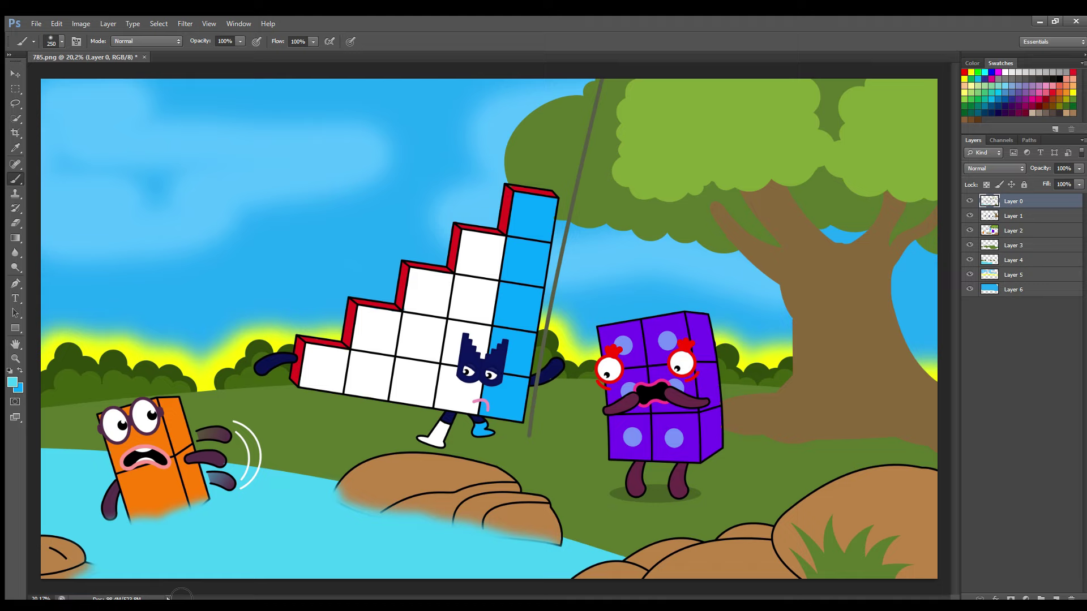
Paint soft pale cyan wave highlights across the river surface on Layer 0
key(i)
key(b)
mouse_move(277, 514)
mouse_down()
mouse_move(117, 556)
mouse_move(397, 568)
mouse_up()
mouse_move(101, 492)
mouse_down()
mouse_move(57, 488)
mouse_move(82, 501)
mouse_move(88, 533)
mouse_up()
drag(407, 561, 555, 566)
key(i)
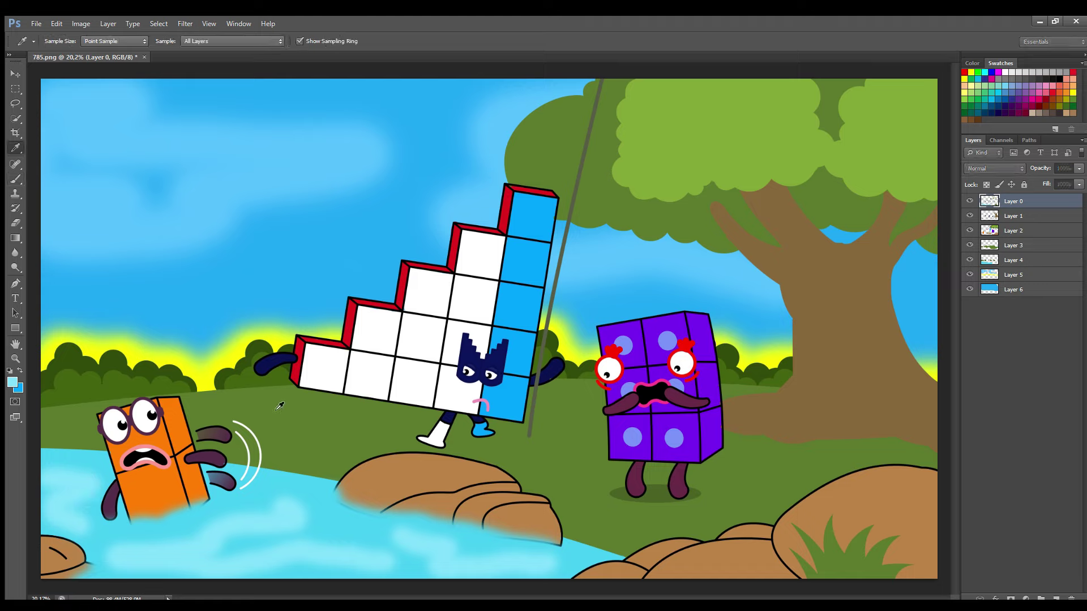
Sample the hill's green and try soft brush shading on the grass beside the orange character on Layer 3
click(405, 452)
key(b)
click(1014, 245)
key(ctrl+z)
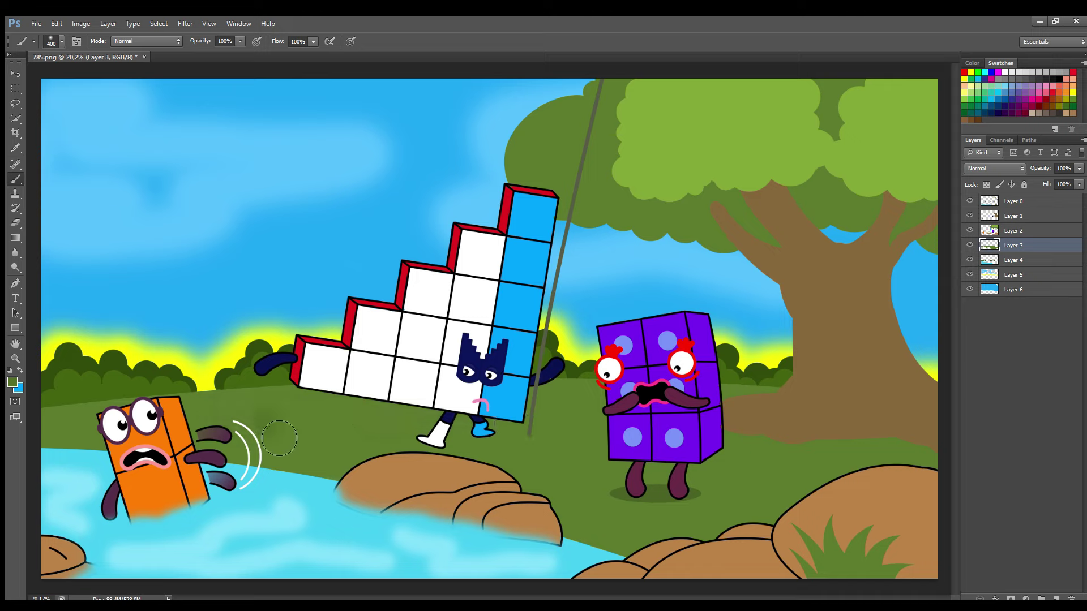